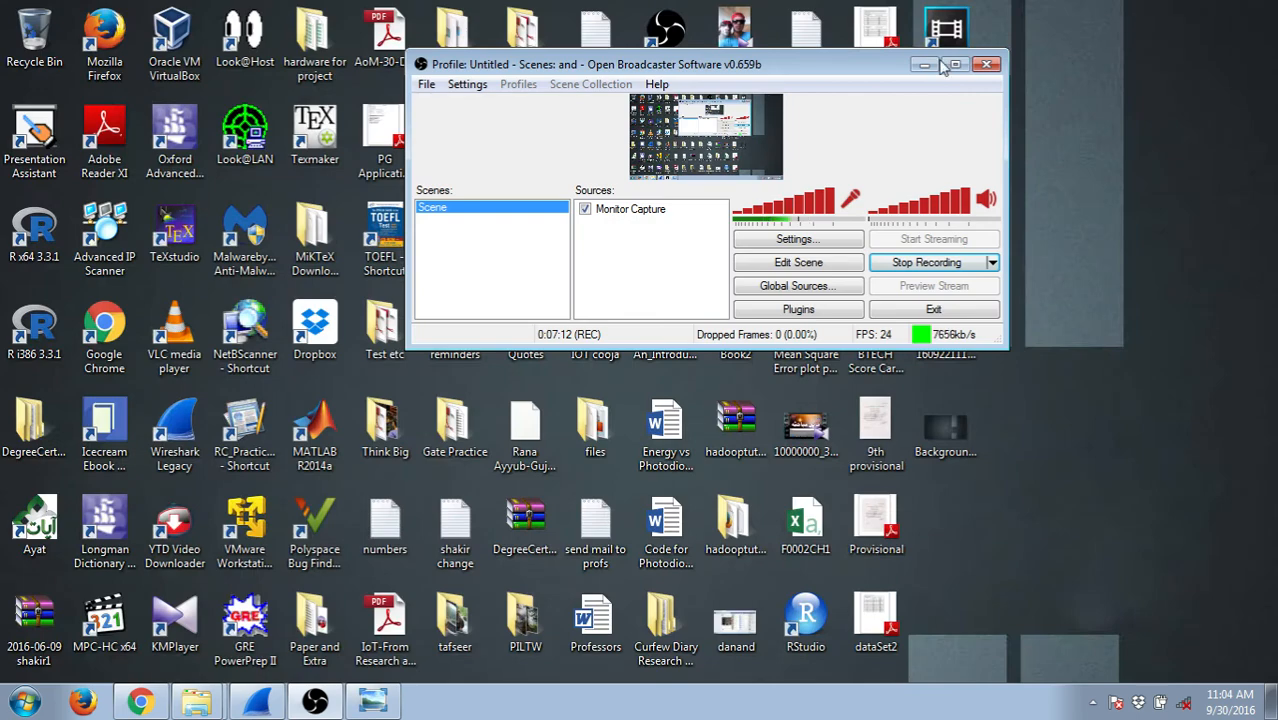
Switch to the Wireshark capture and compare the DHCP Request and DHCP ACK packets in the packet list.
click(924, 64)
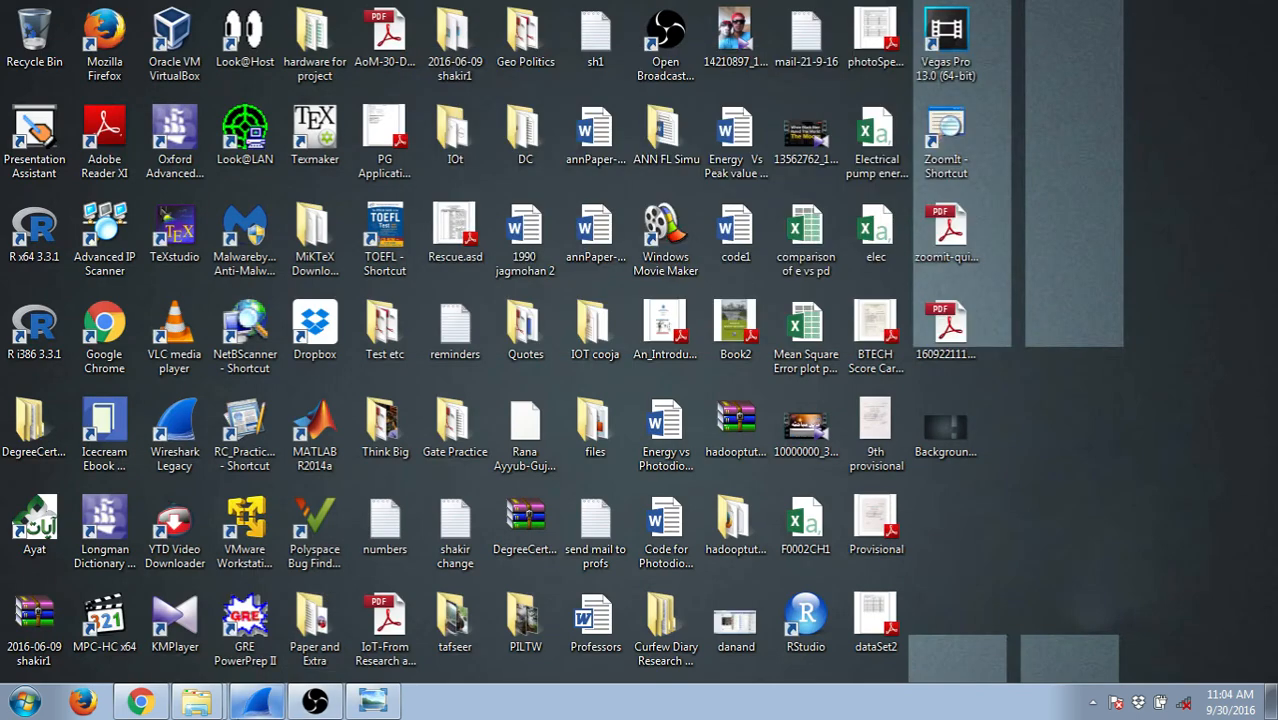
click(252, 705)
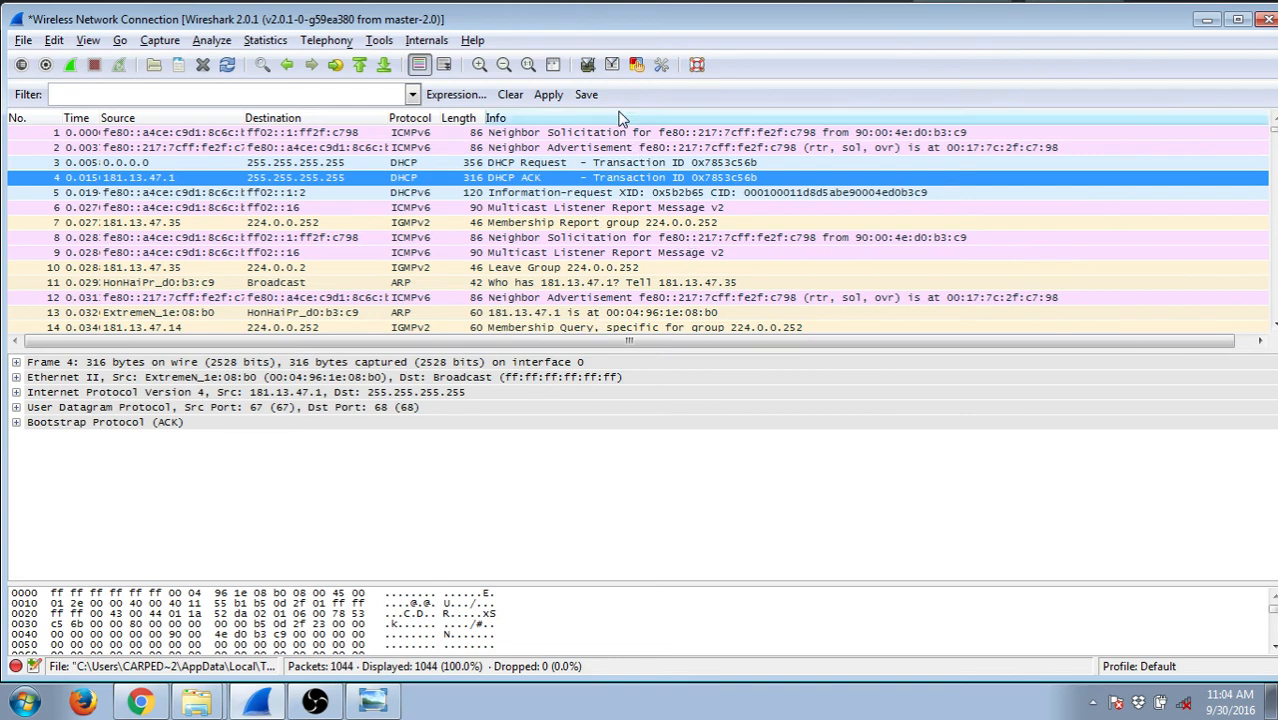
click(519, 165)
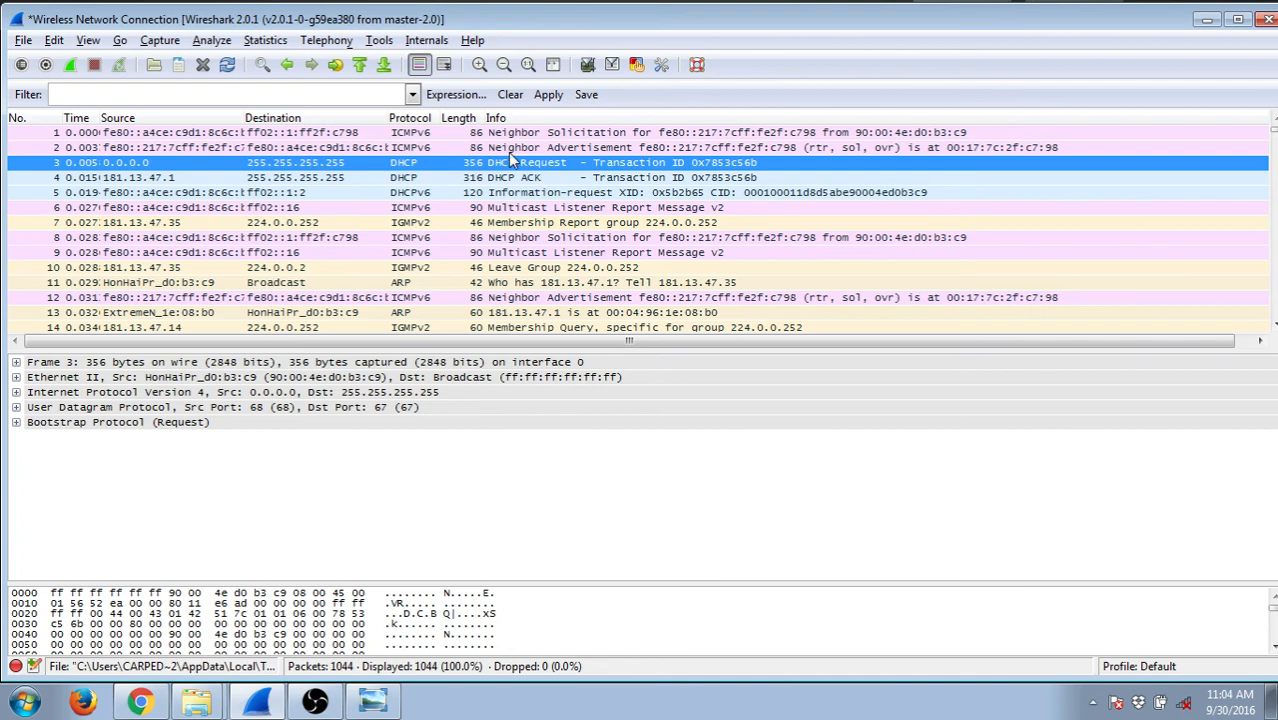
click(265, 96)
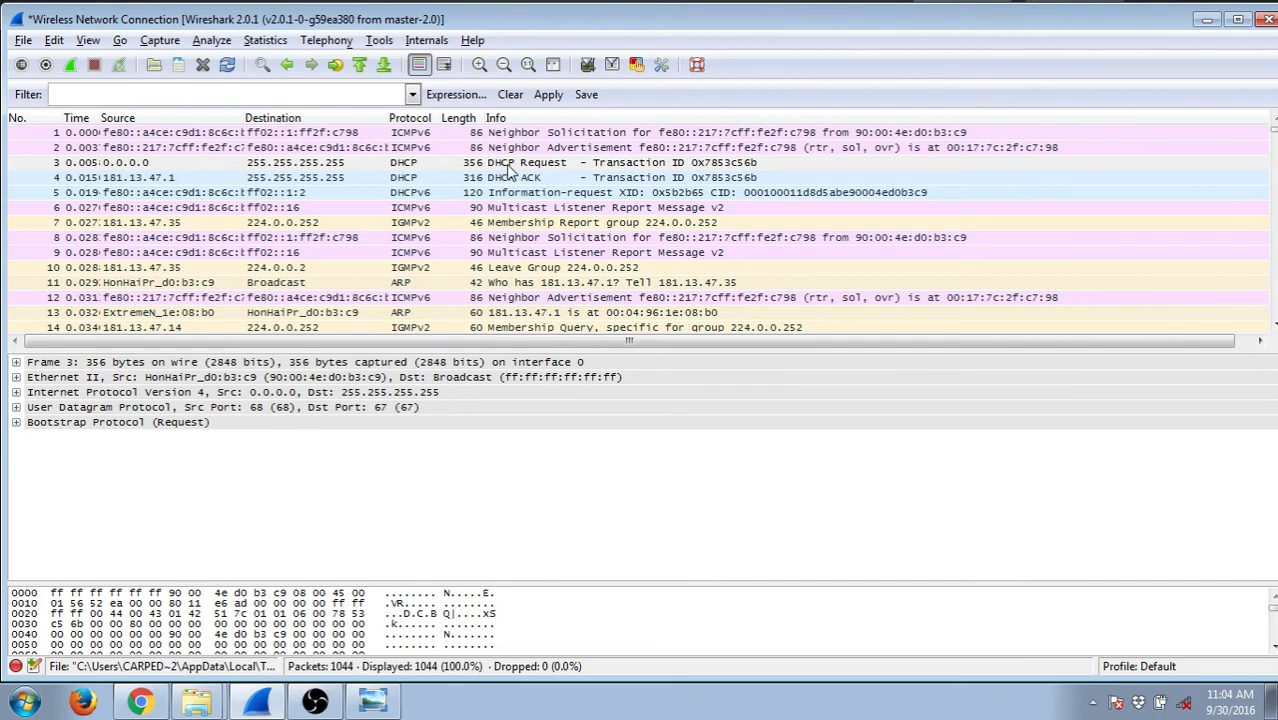
click(510, 165)
click(512, 175)
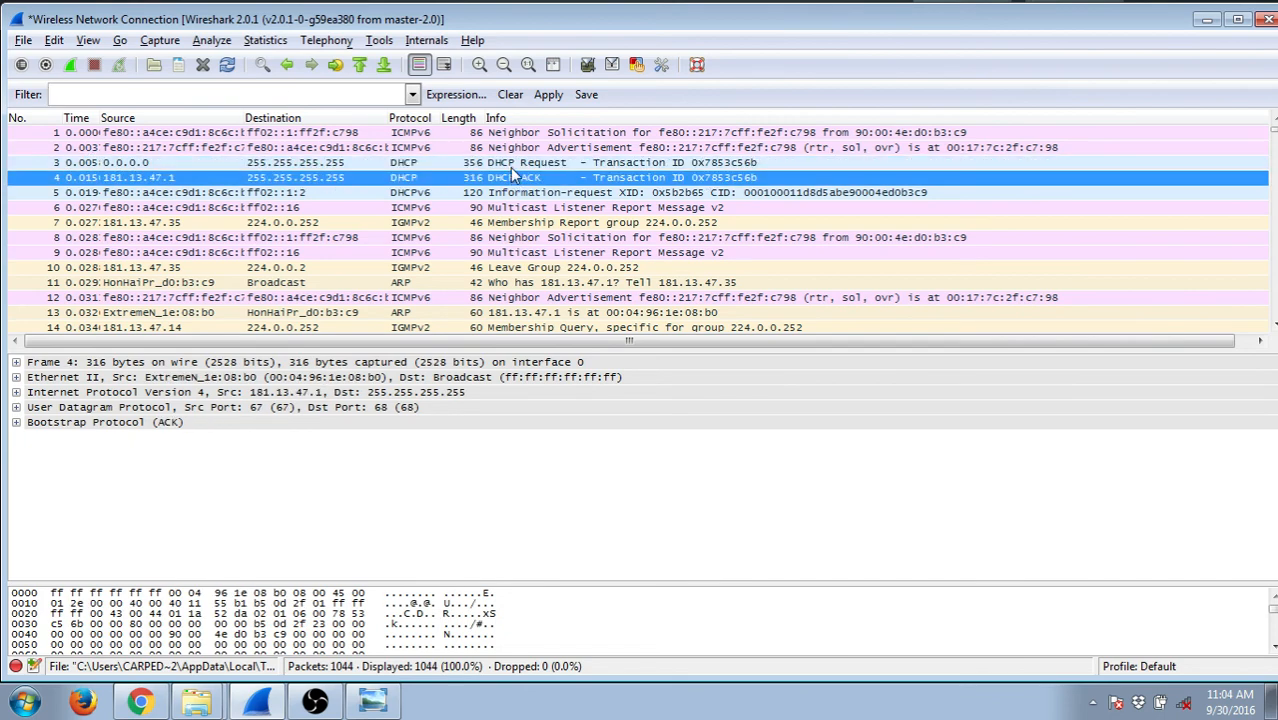
click(510, 165)
click(514, 175)
click(516, 166)
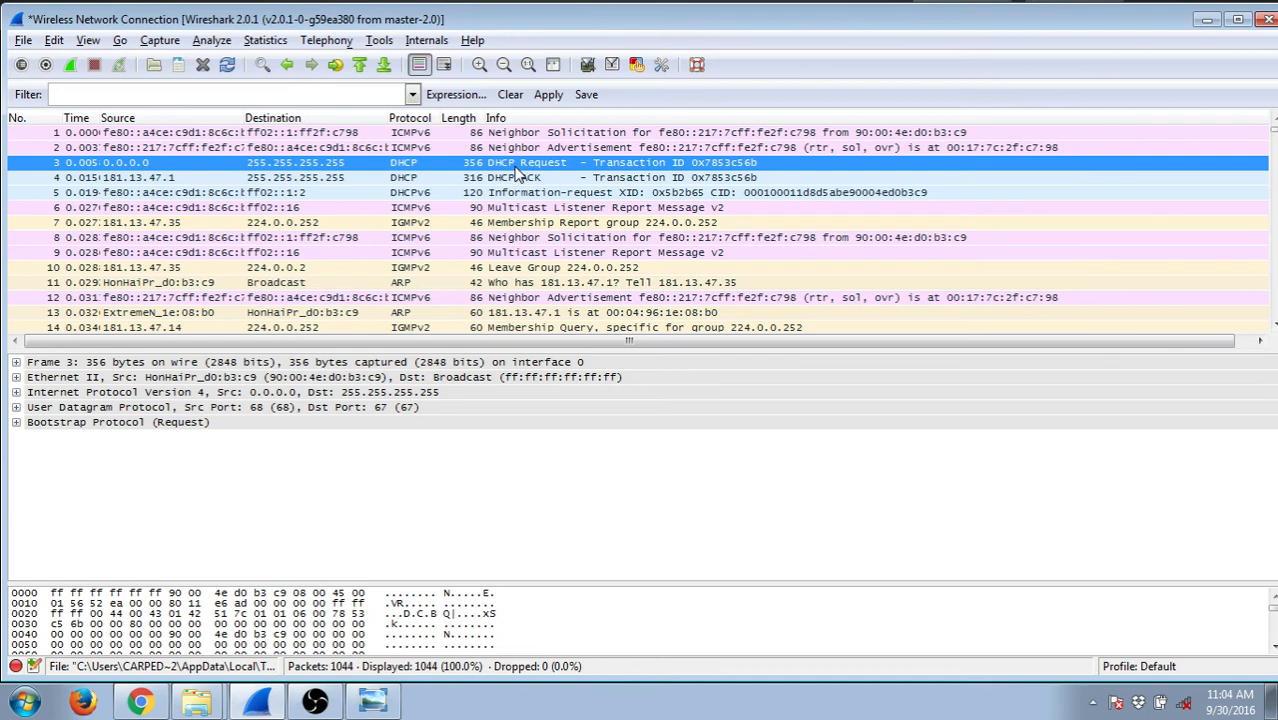
Open the DHCP Request packet in its own window and circle "DHCP Request" in the magnified title.
double_click(513, 168)
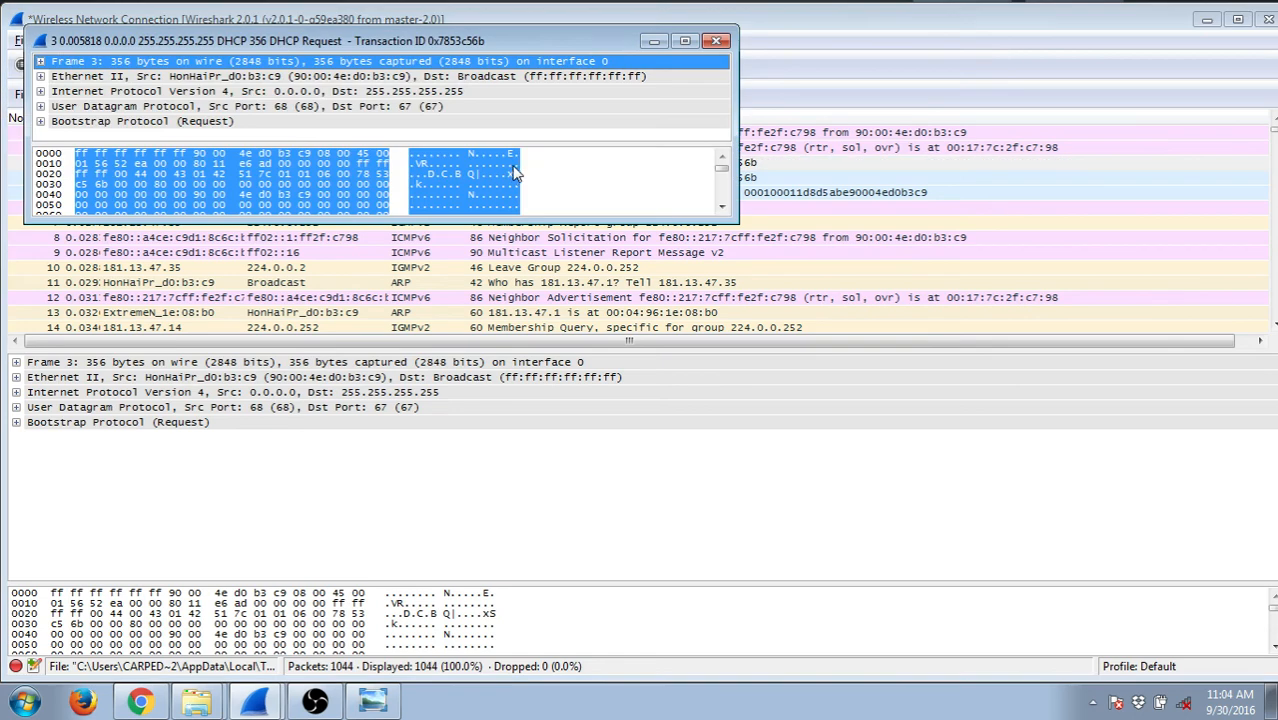
drag(540, 44, 831, 169)
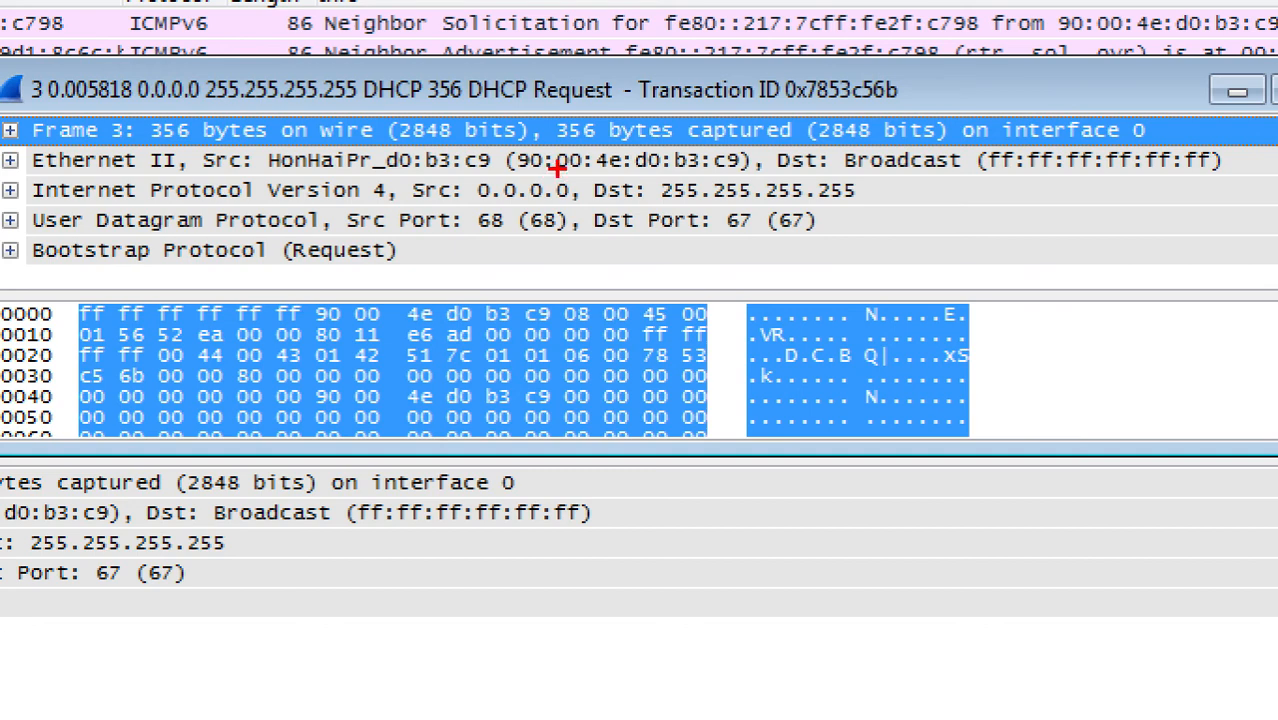
mouse_move(631, 87)
mouse_down()
mouse_move(452, 78)
mouse_move(604, 116)
mouse_move(615, 72)
mouse_move(600, 78)
mouse_up()
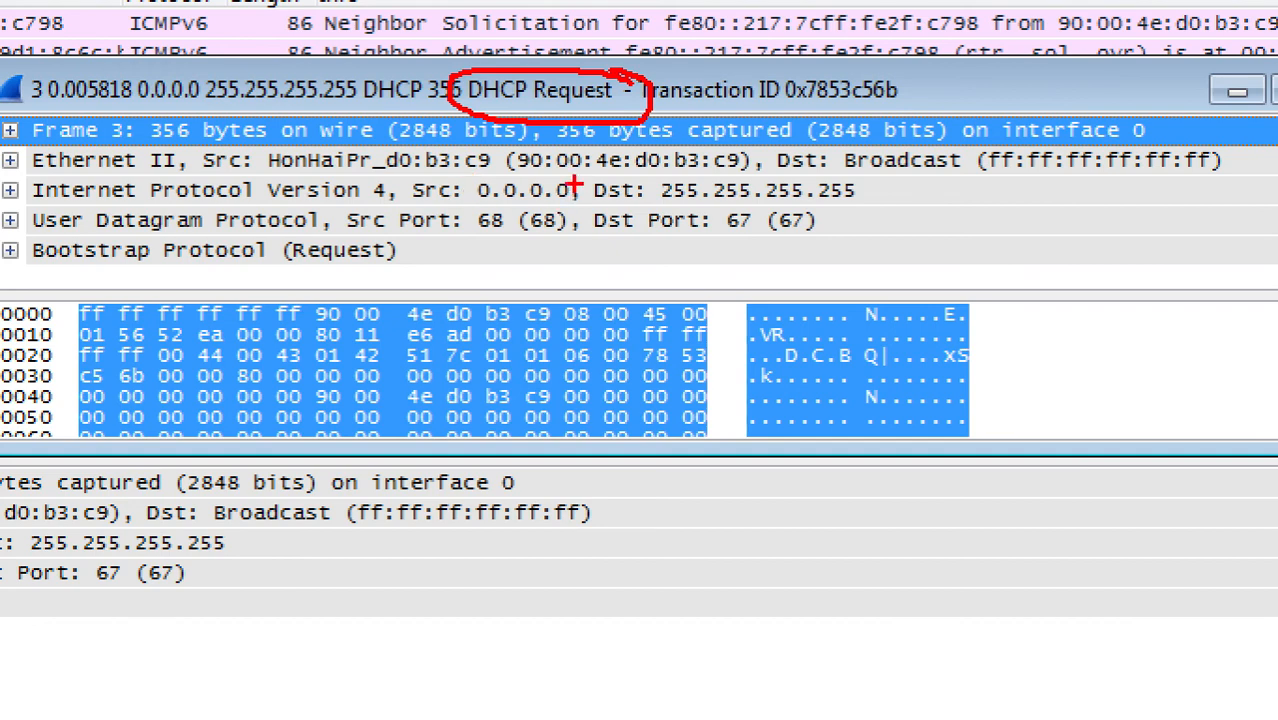
Circle the IPv4 source and destination addresses of the DHCP Request packet and erase both circles.
mouse_move(578, 180)
mouse_down()
mouse_move(428, 165)
mouse_move(404, 200)
mouse_move(560, 220)
mouse_move(578, 174)
mouse_move(566, 165)
mouse_up()
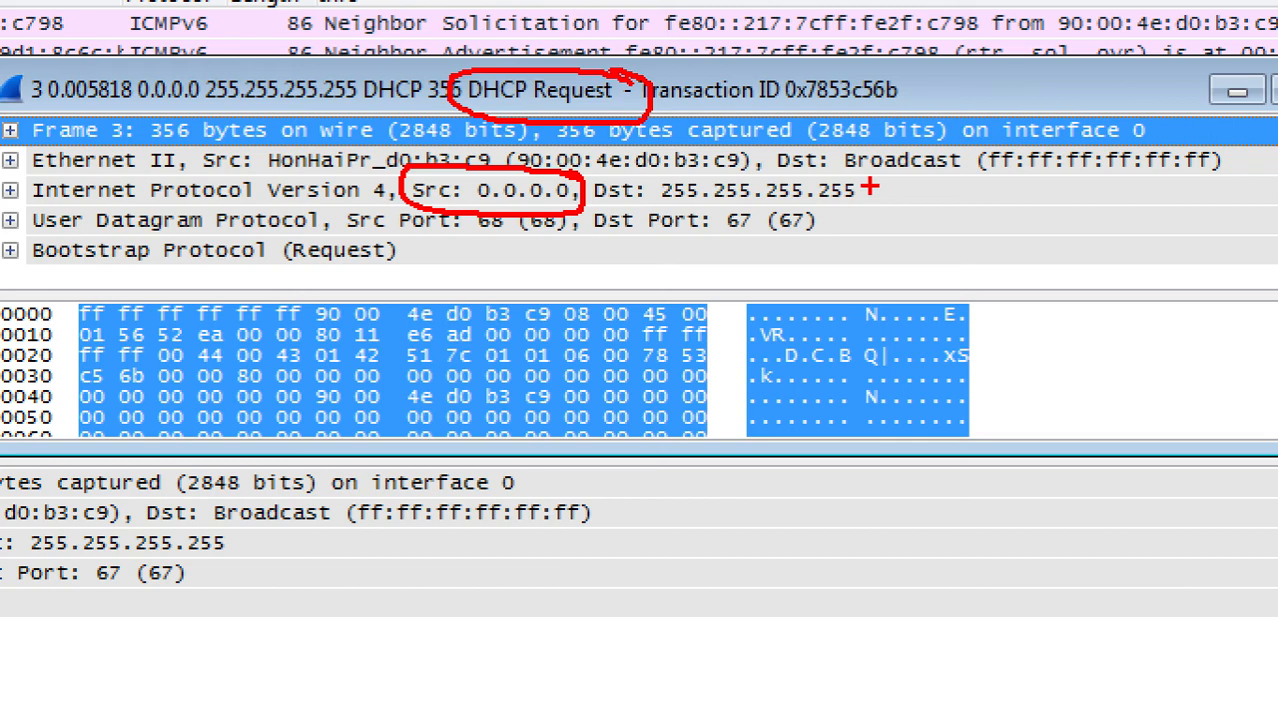
mouse_move(869, 186)
mouse_down()
mouse_move(754, 162)
mouse_move(626, 166)
mouse_move(585, 190)
mouse_move(795, 214)
mouse_move(870, 182)
mouse_up()
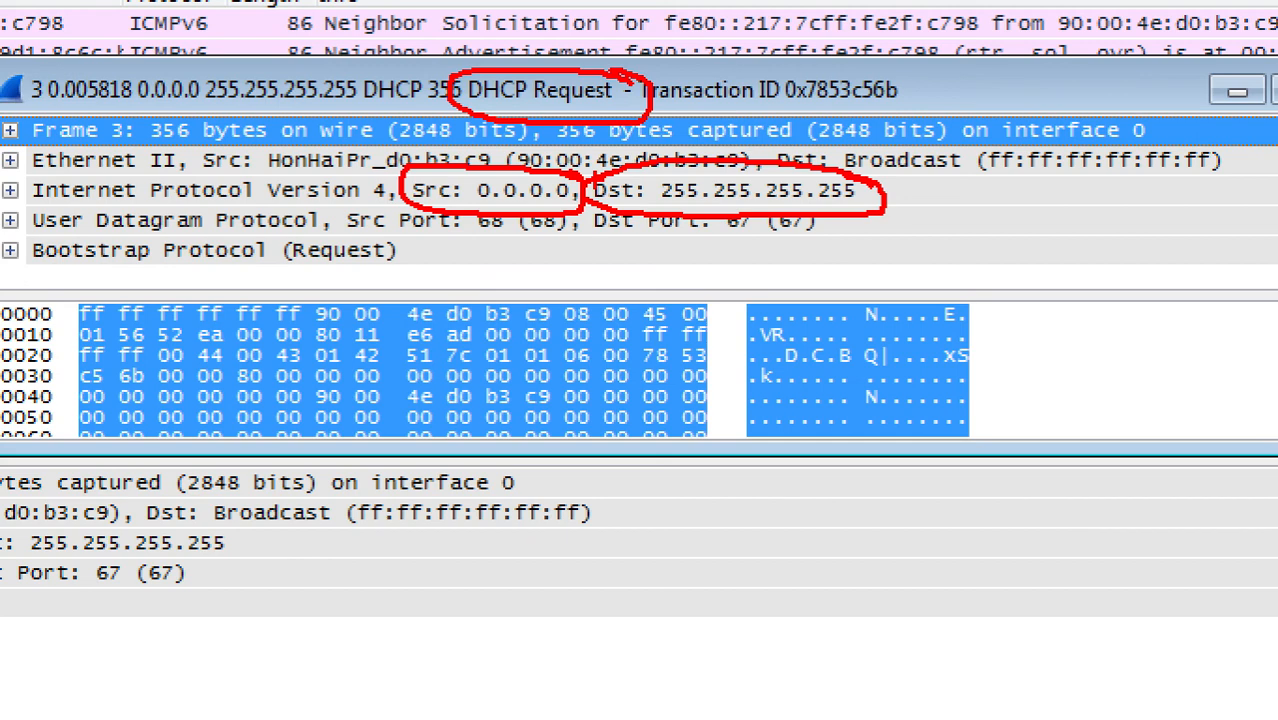
key(ctrl+z)
key(ctrl+z)
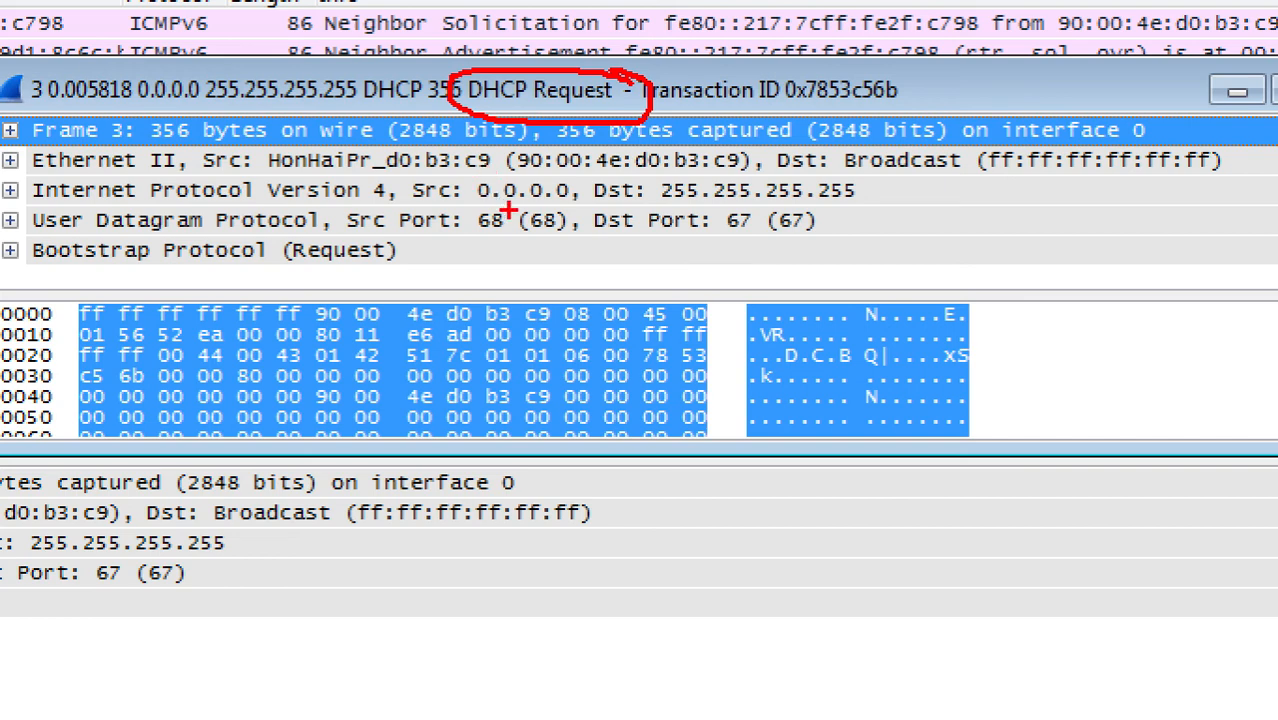
Circle the UDP source and destination ports of the DHCP Request, and close the packet window.
mouse_move(528, 198)
mouse_down()
mouse_move(552, 199)
mouse_move(460, 214)
mouse_move(540, 260)
mouse_move(566, 200)
mouse_move(524, 186)
mouse_up()
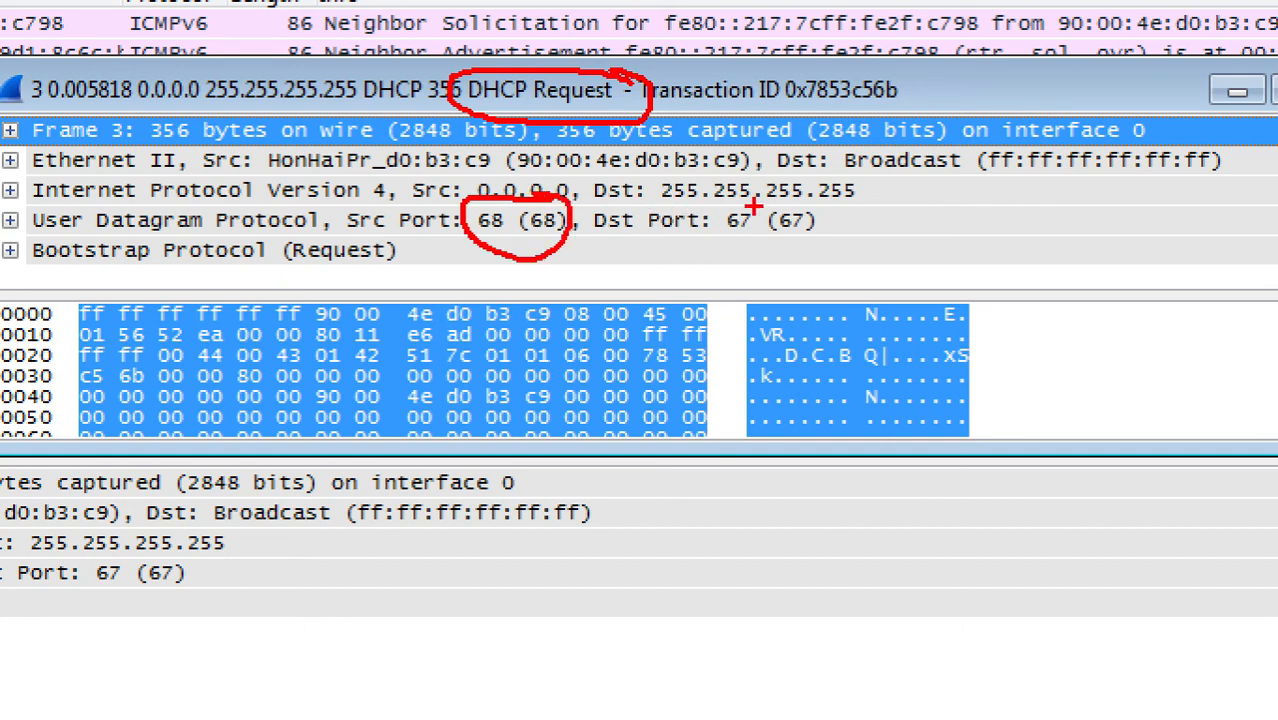
mouse_move(830, 193)
mouse_down()
mouse_move(730, 184)
mouse_move(590, 202)
mouse_move(670, 268)
mouse_move(840, 245)
mouse_move(828, 198)
mouse_up()
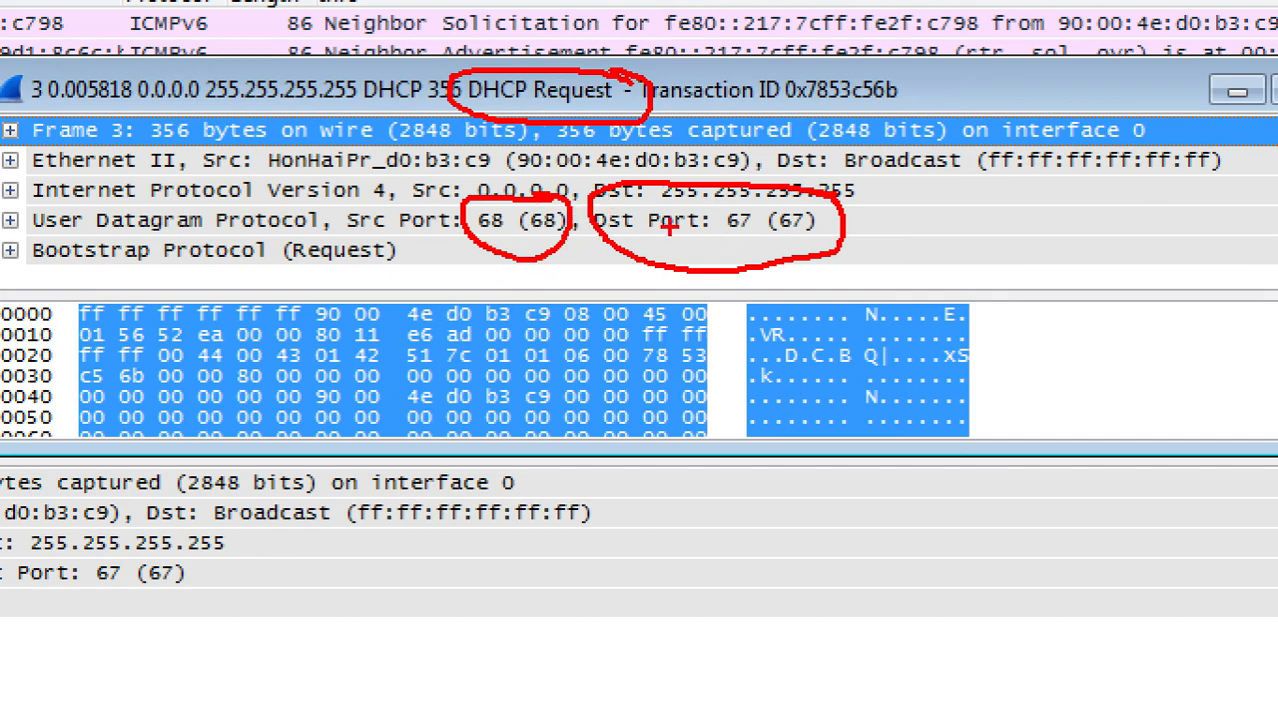
key(Escape)
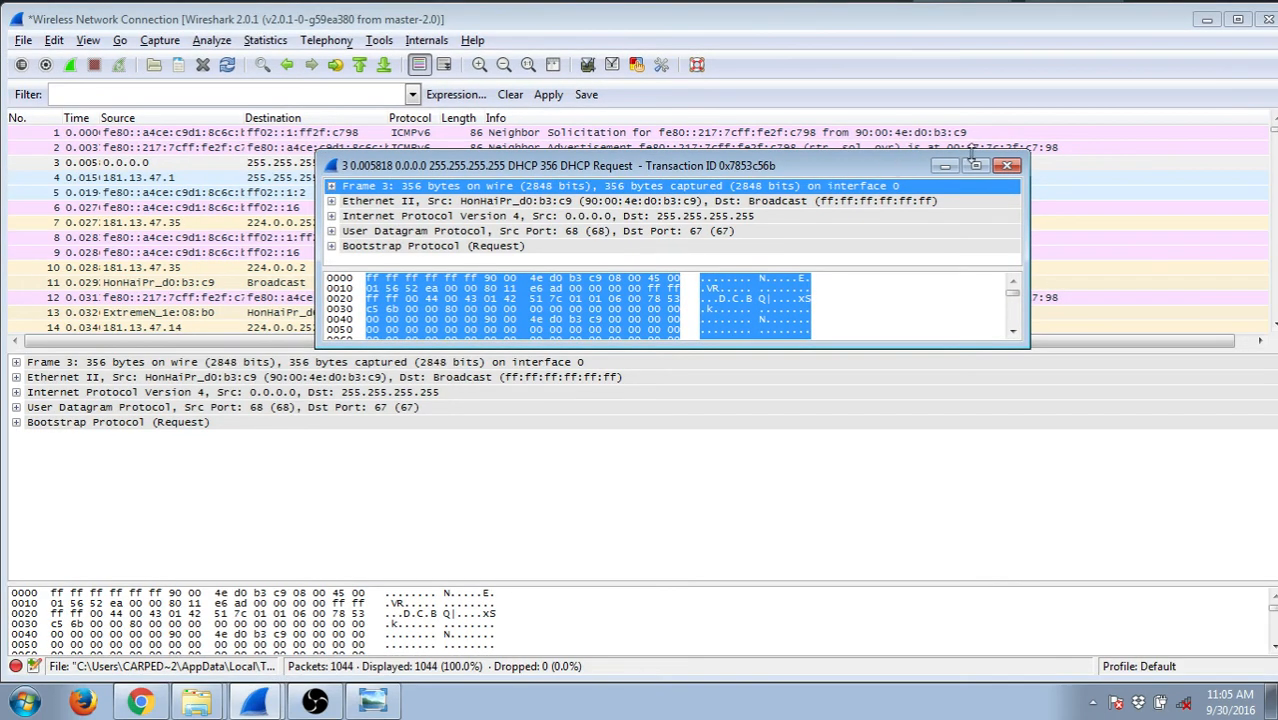
click(996, 165)
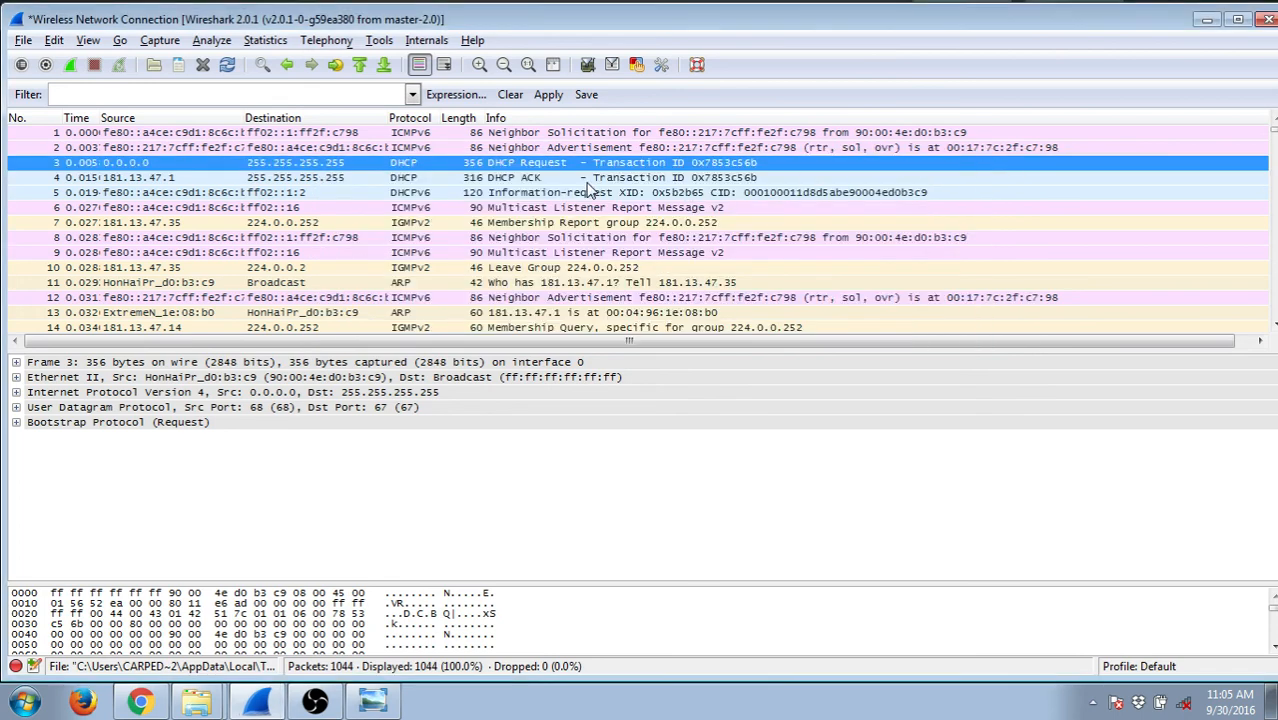
Open the DHCP ACK packet in its own window, circle its IPv4 source and destination addresses, and erase both circles.
double_click(588, 180)
drag(518, 38, 749, 171)
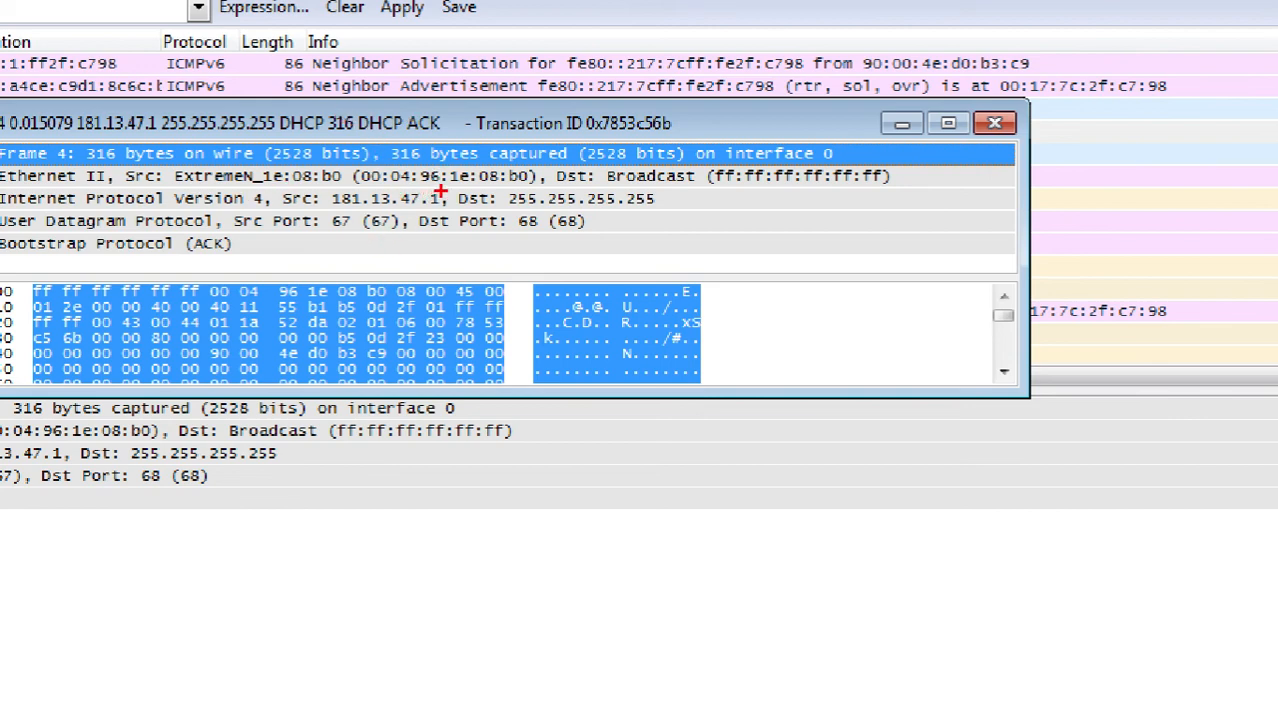
mouse_move(428, 184)
mouse_down()
mouse_move(264, 182)
mouse_move(370, 219)
mouse_up()
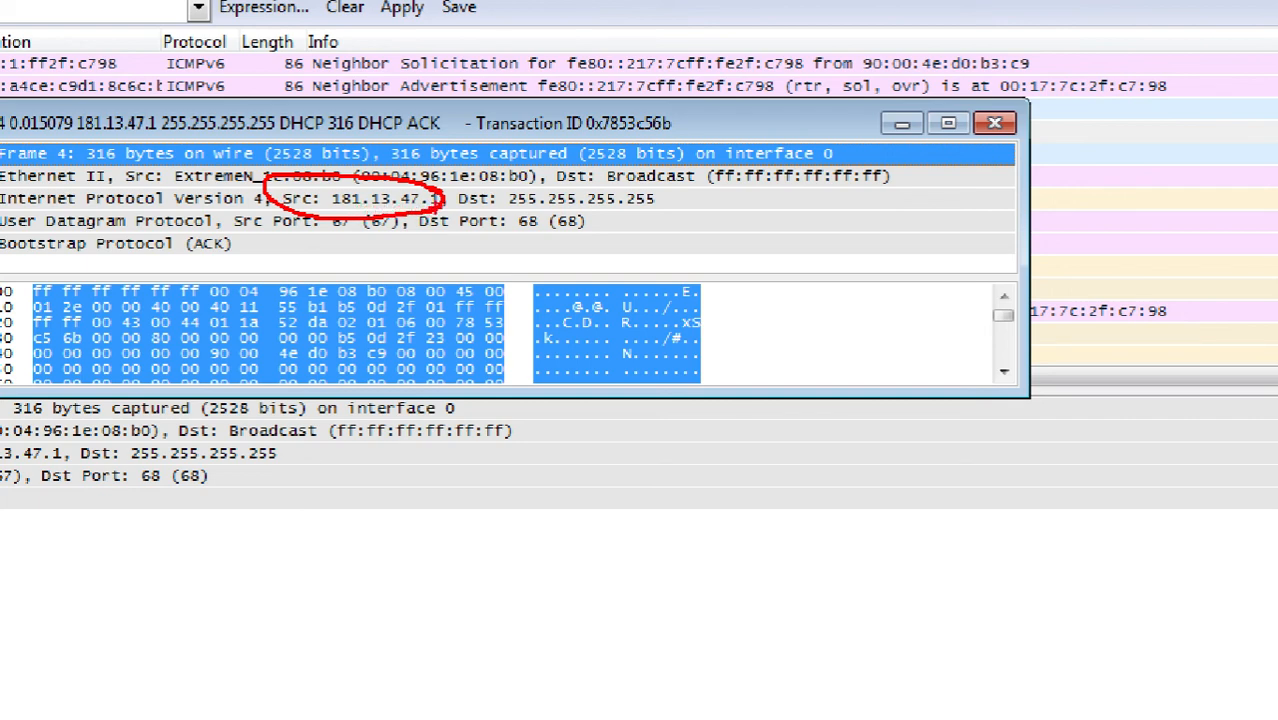
mouse_move(527, 177)
mouse_down()
mouse_move(458, 187)
mouse_move(518, 213)
mouse_move(654, 222)
mouse_move(492, 190)
mouse_up()
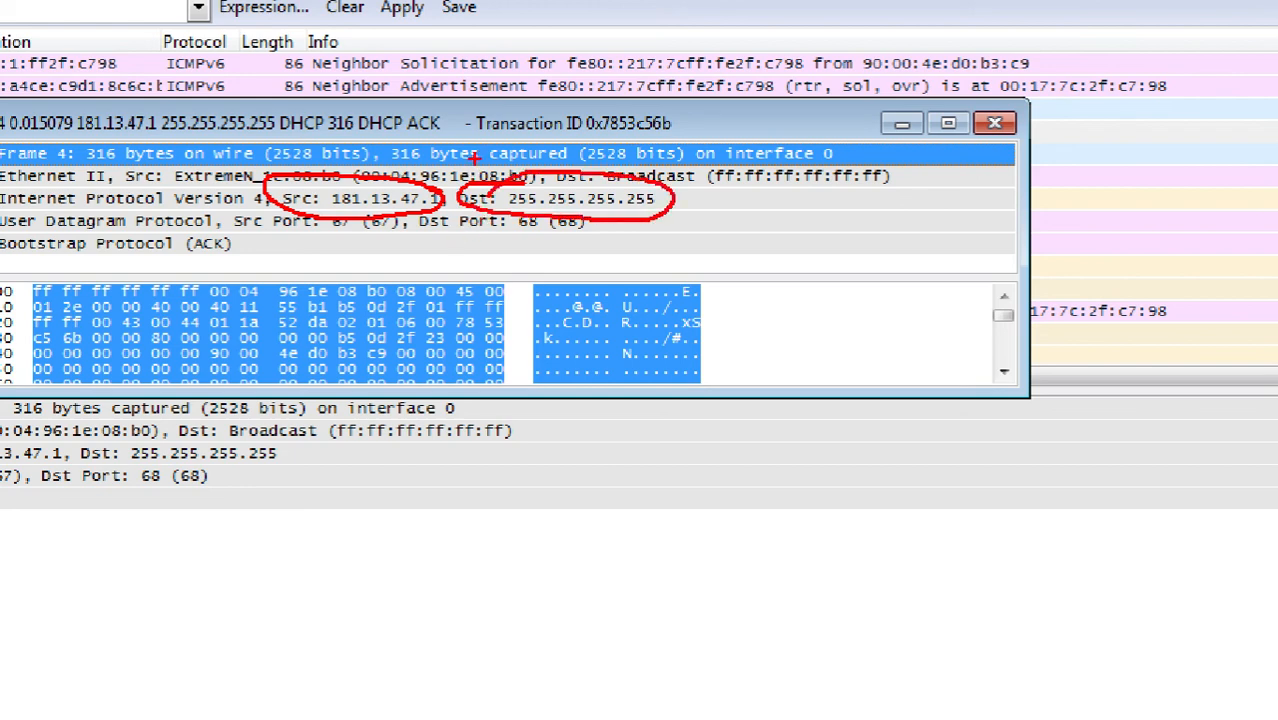
key(ctrl+z)
key(ctrl+z)
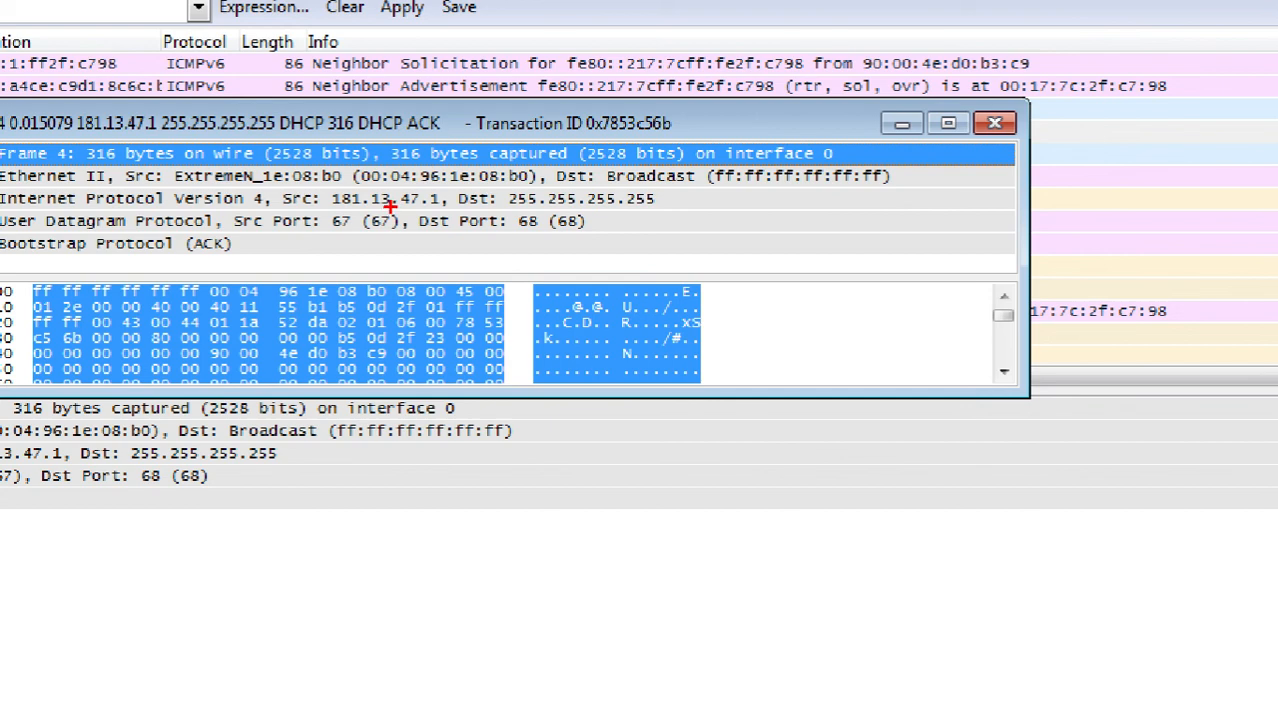
Circle the UDP source and destination ports of the DHCP ACK, and close the packet window.
mouse_move(352, 203)
mouse_down()
mouse_move(292, 198)
mouse_move(284, 250)
mouse_move(400, 230)
mouse_move(380, 200)
mouse_up()
mouse_move(573, 200)
mouse_down()
mouse_move(456, 214)
mouse_move(576, 252)
mouse_move(550, 202)
mouse_up()
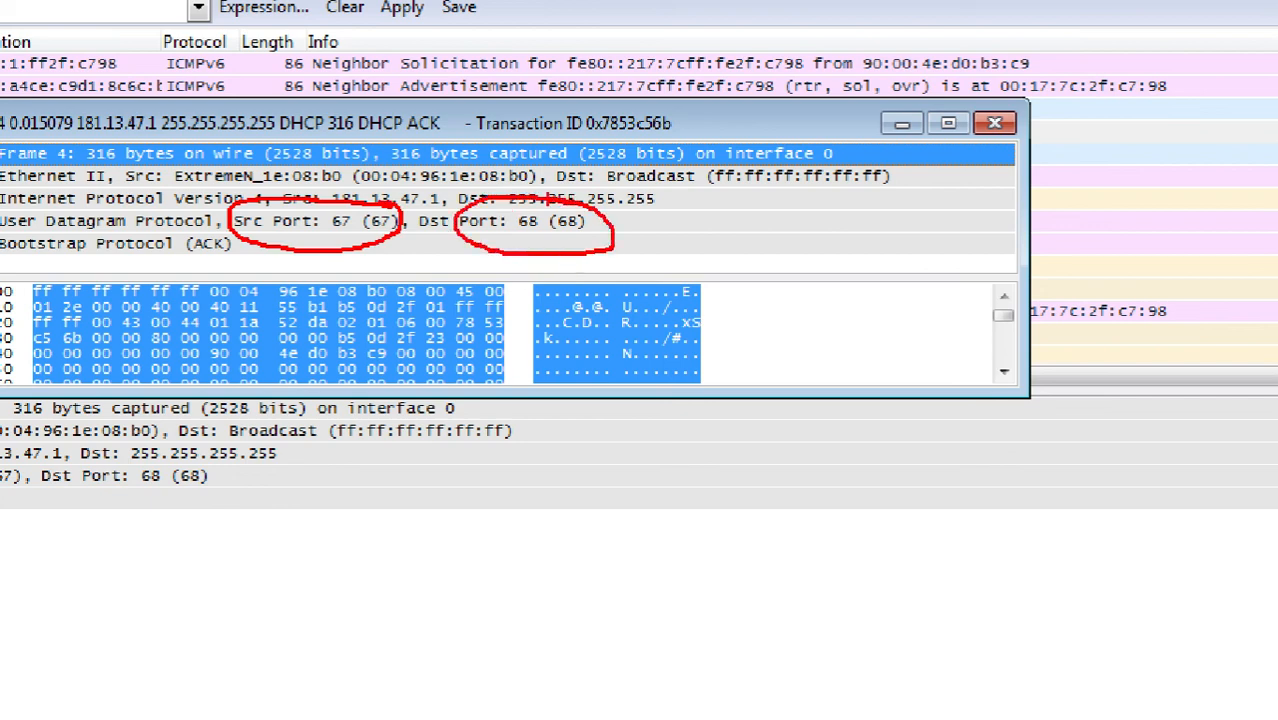
key(Escape)
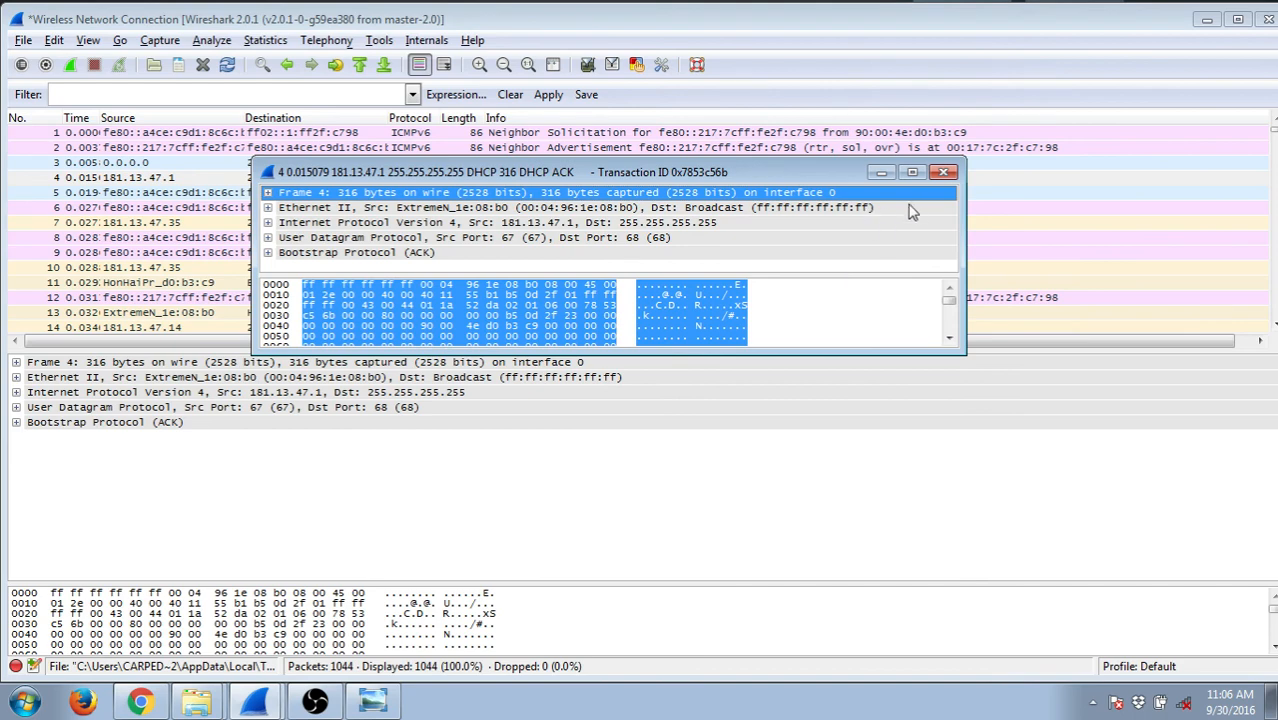
click(943, 173)
Generate a general flow graph of all packets using network source/destination addresses, and bring the DHCP exchange into view.
click(265, 40)
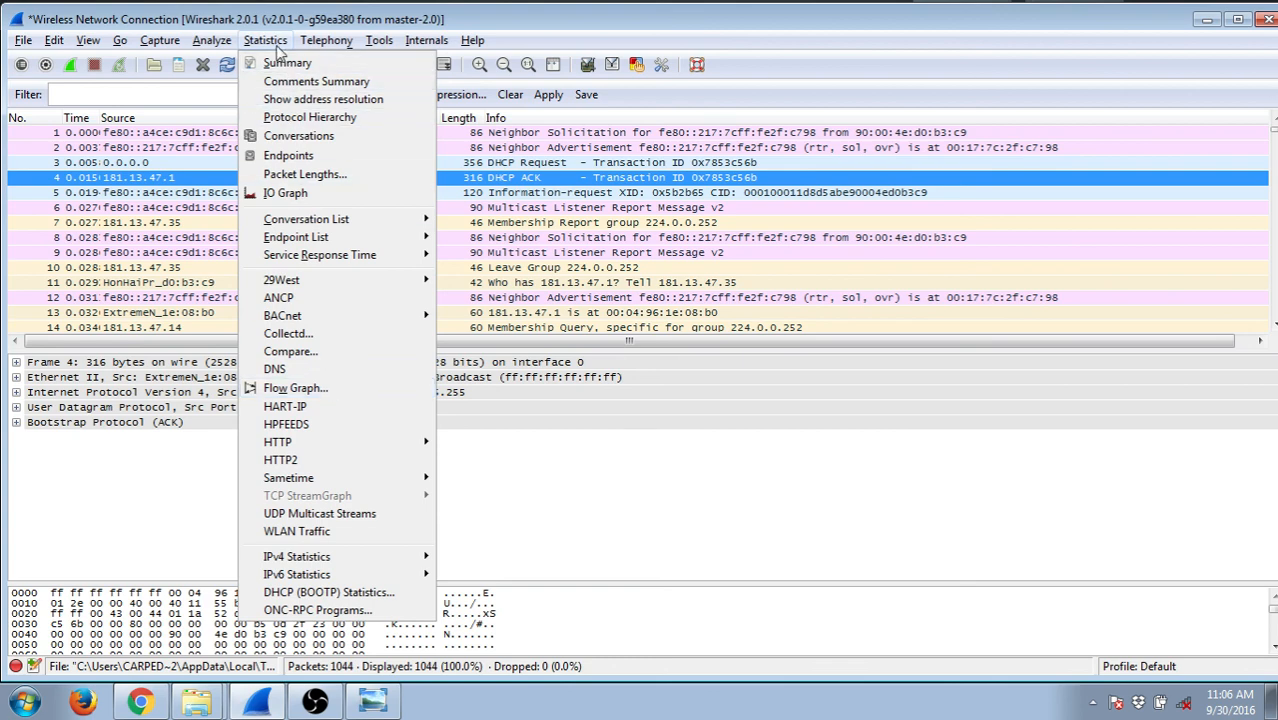
click(318, 389)
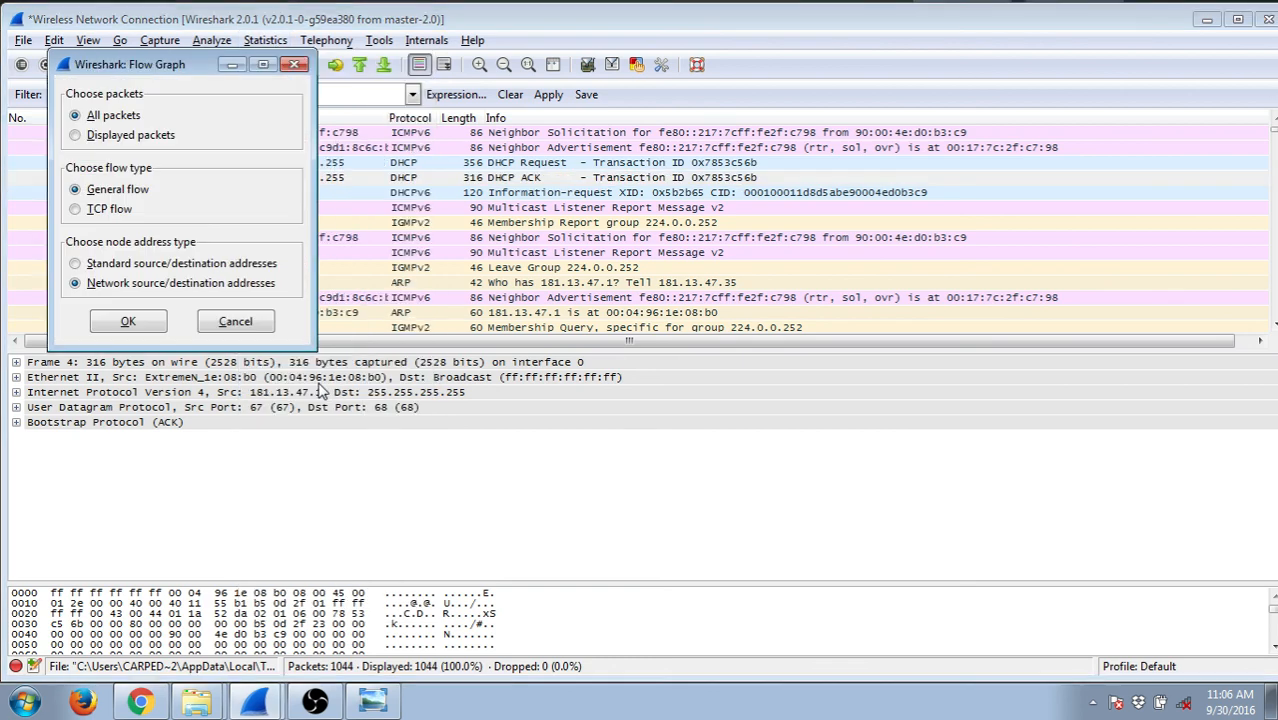
click(140, 321)
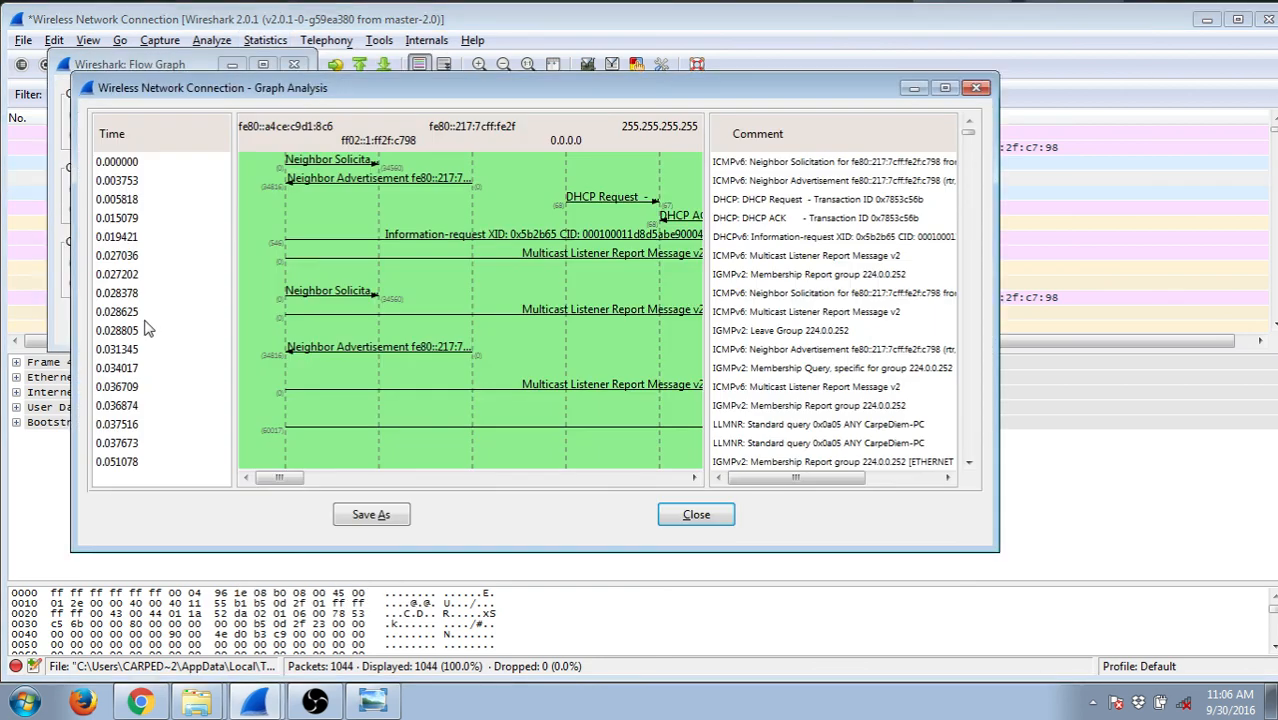
drag(283, 479, 316, 485)
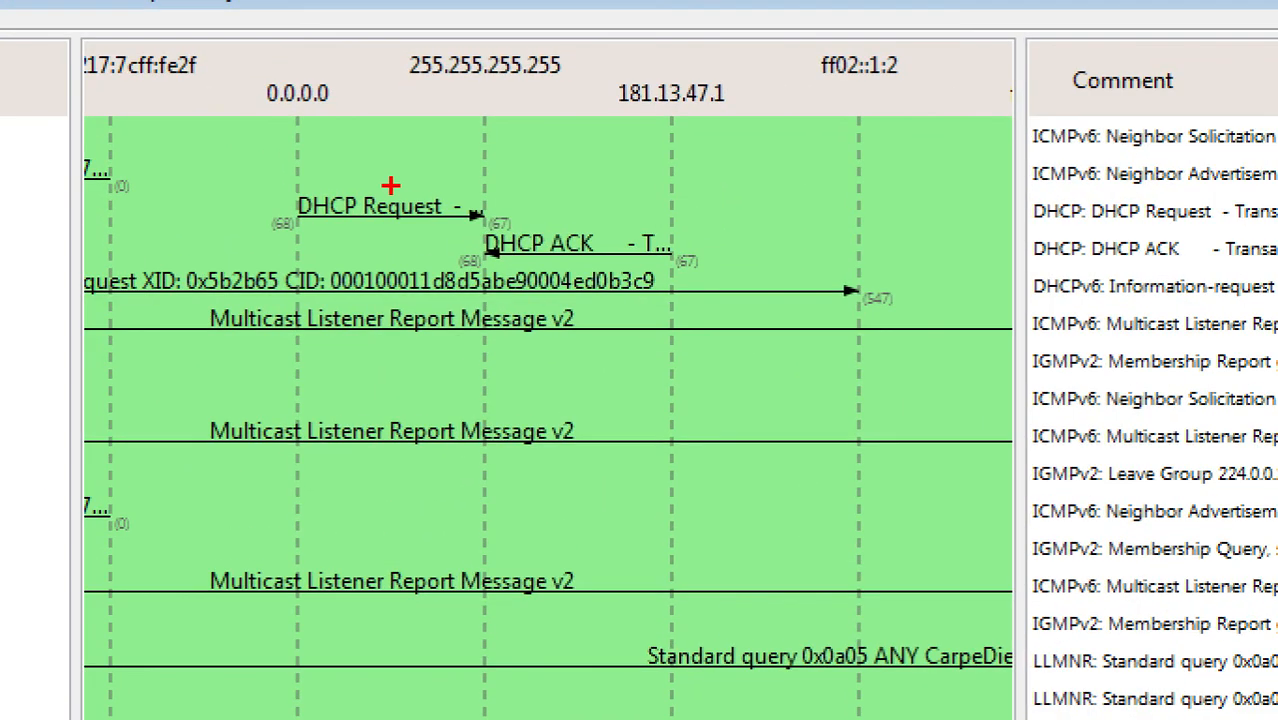
Circle the DHCP Request arrow and its source and destination addresses in the flow graph, and erase the circles.
mouse_move(440, 163)
mouse_down()
mouse_move(272, 166)
mouse_move(318, 238)
mouse_move(493, 258)
mouse_move(495, 163)
mouse_move(412, 157)
mouse_up()
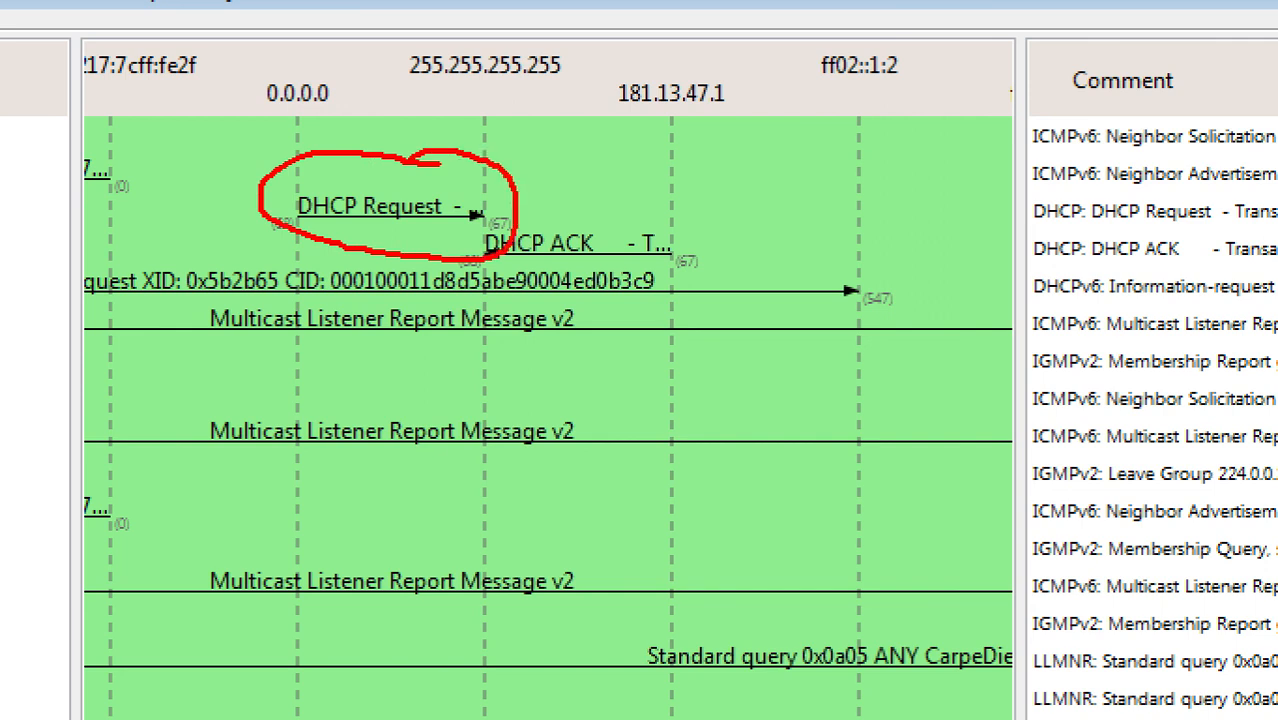
mouse_move(351, 77)
mouse_down()
mouse_move(244, 92)
mouse_move(324, 113)
mouse_move(346, 84)
mouse_up()
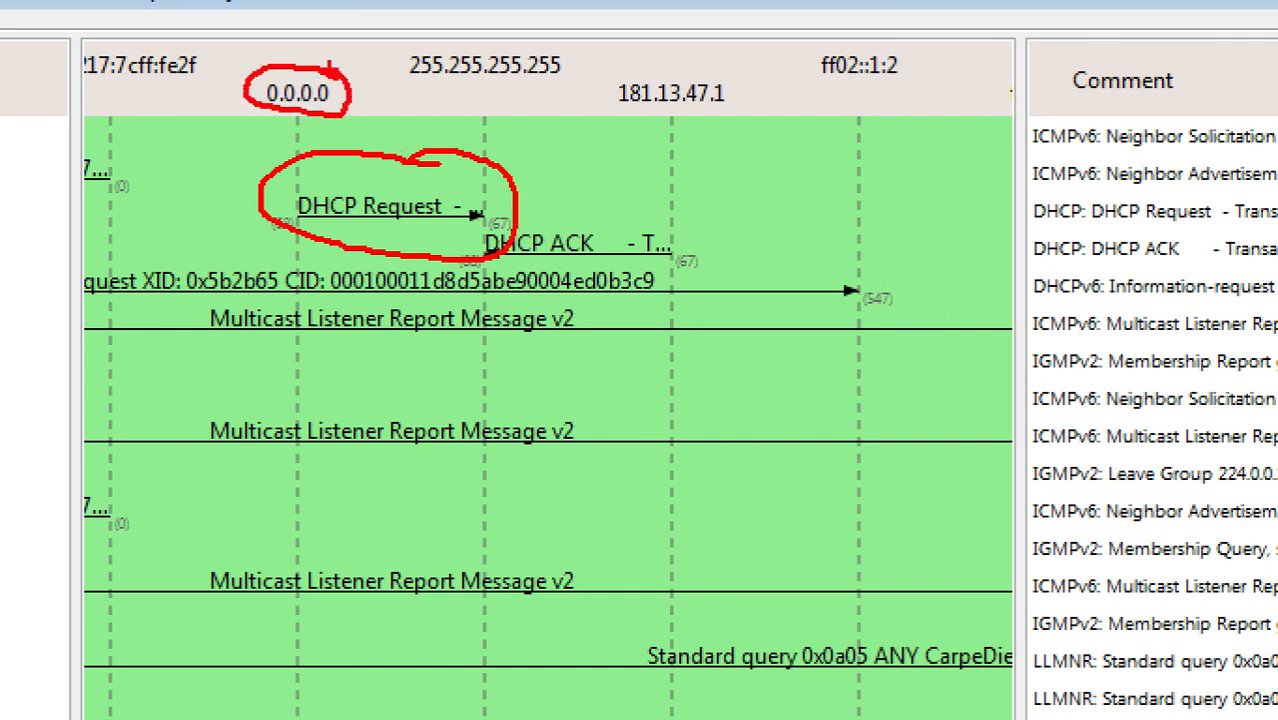
mouse_move(518, 44)
mouse_down()
mouse_move(452, 44)
mouse_move(420, 98)
mouse_move(581, 75)
mouse_move(510, 44)
mouse_up()
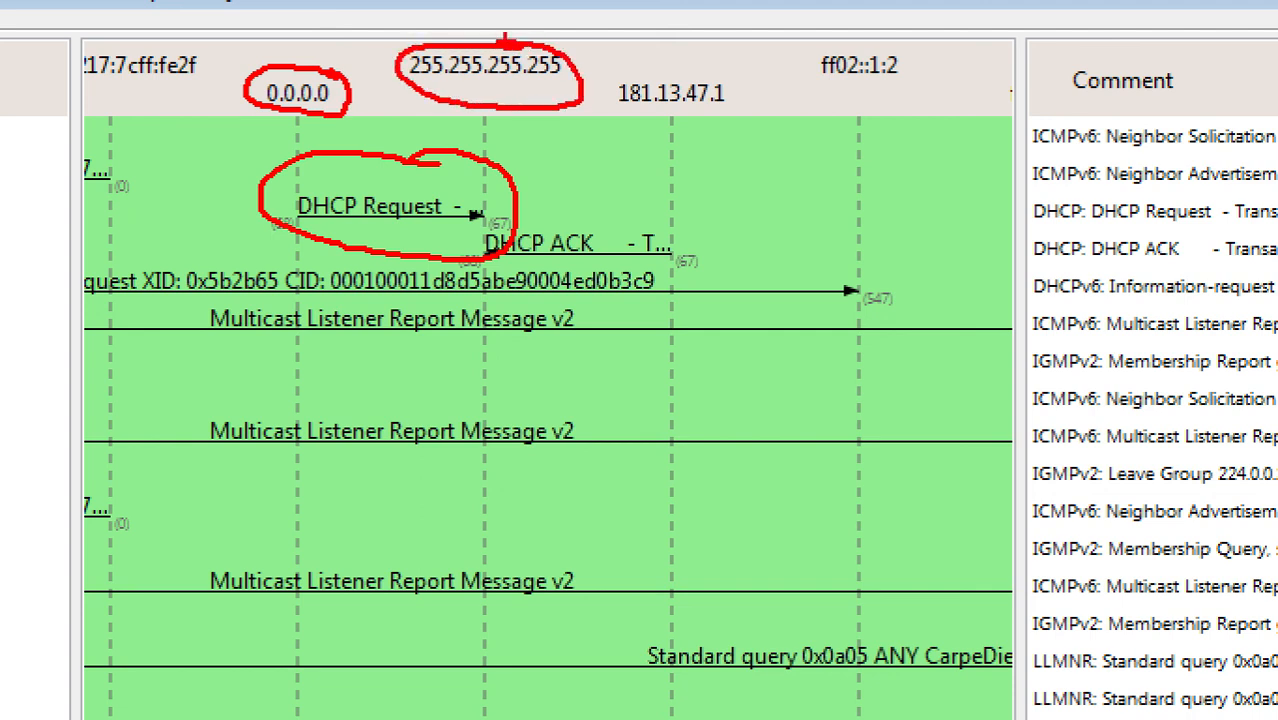
key(ctrl+z)
key(ctrl+z)
key(ctrl+z)
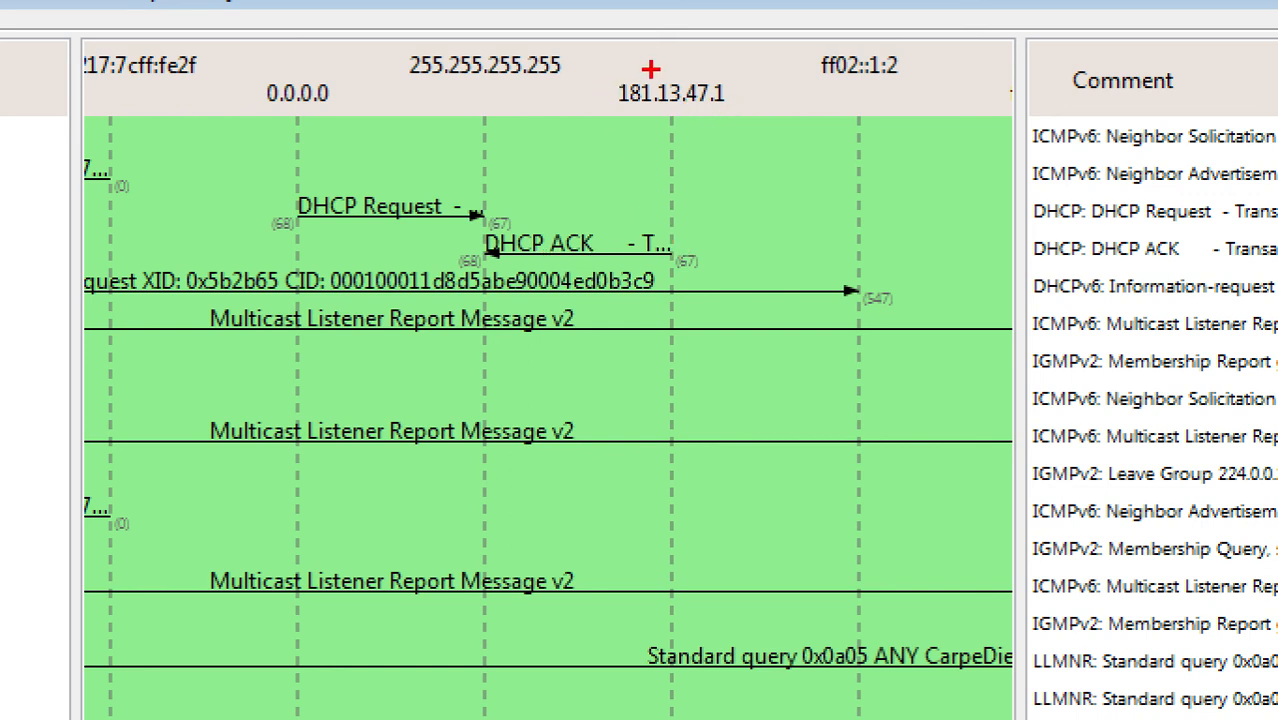
Circle the DHCP ACK's source and destination addresses and the ports of both DHCP messages in the flow graph, and exit annotation.
mouse_move(651, 69)
mouse_down()
mouse_move(612, 88)
mouse_move(668, 118)
mouse_move(740, 118)
mouse_move(714, 64)
mouse_move(665, 54)
mouse_up()
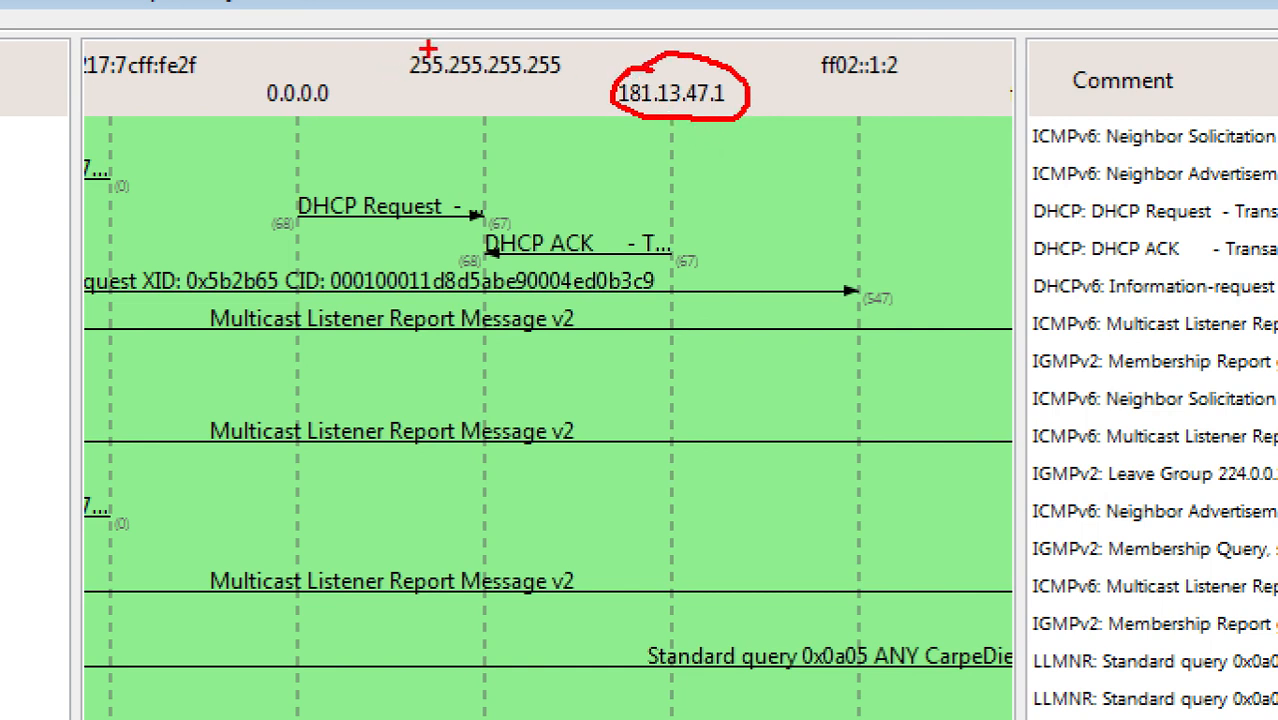
mouse_move(487, 37)
mouse_down()
mouse_move(563, 52)
mouse_move(390, 78)
mouse_move(576, 50)
mouse_move(560, 36)
mouse_up()
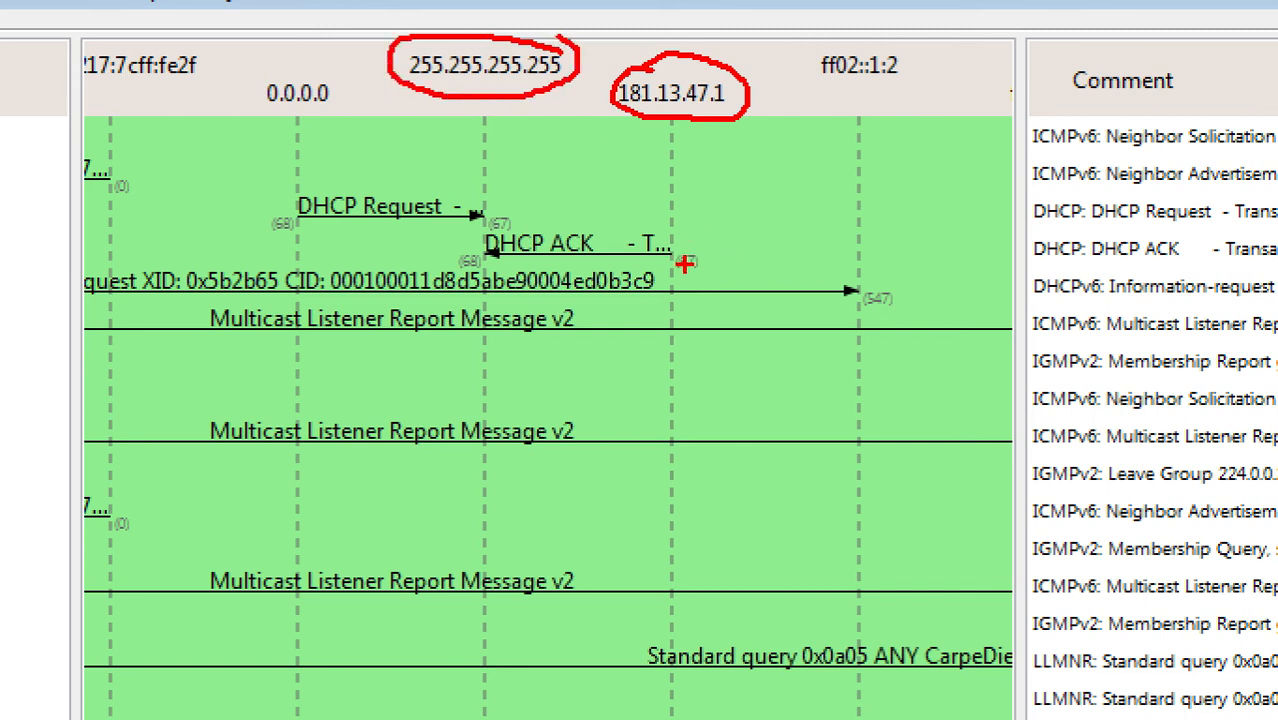
mouse_move(708, 252)
mouse_down()
mouse_move(683, 249)
mouse_move(706, 251)
mouse_up()
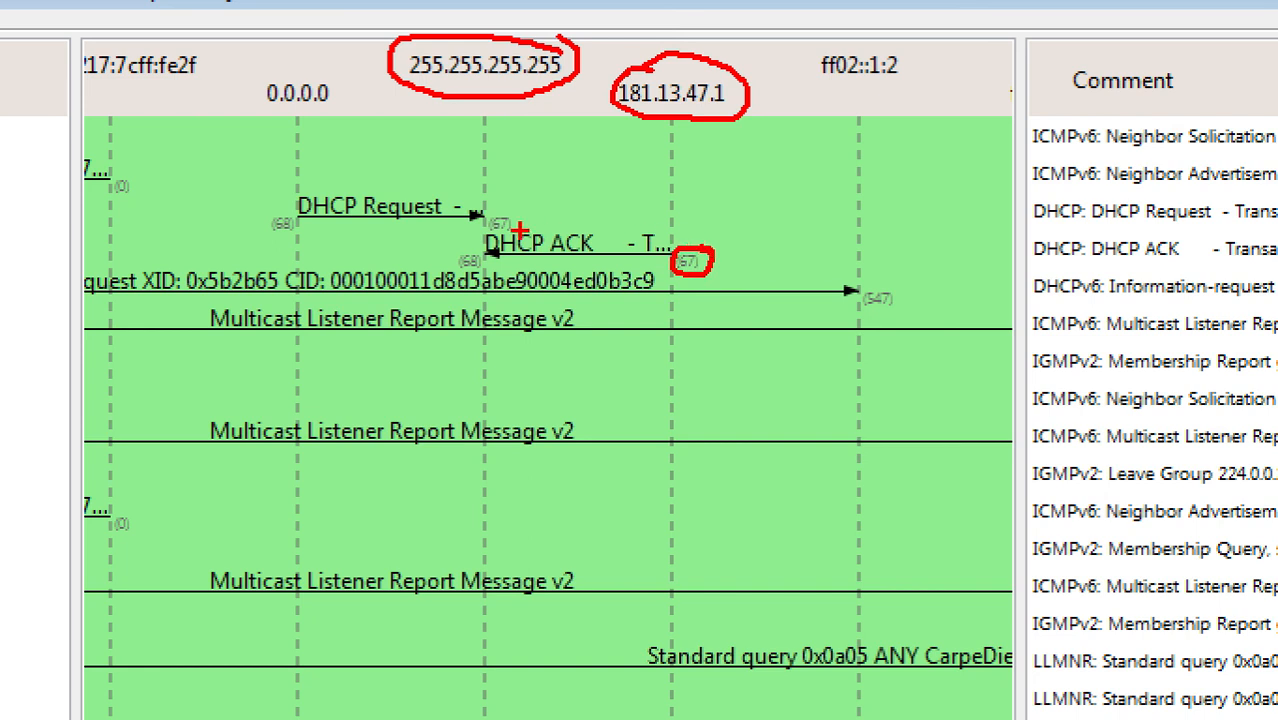
drag(497, 258, 457, 242)
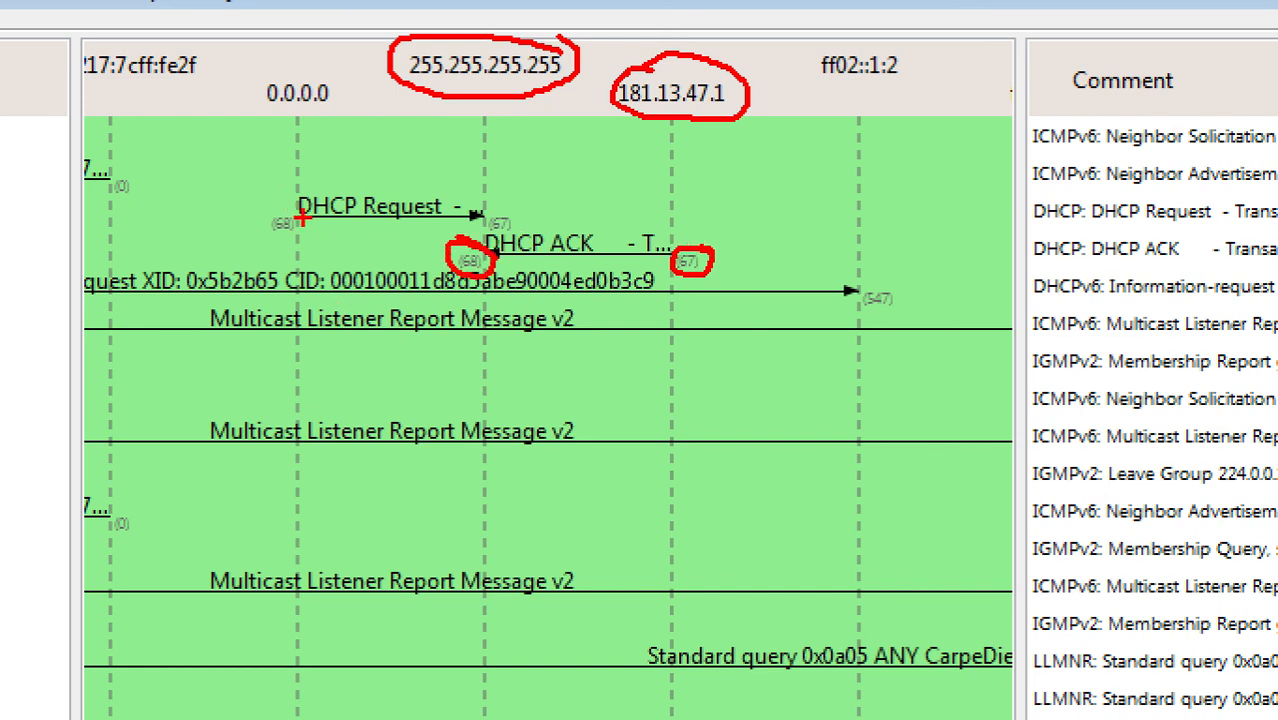
drag(271, 205, 311, 240)
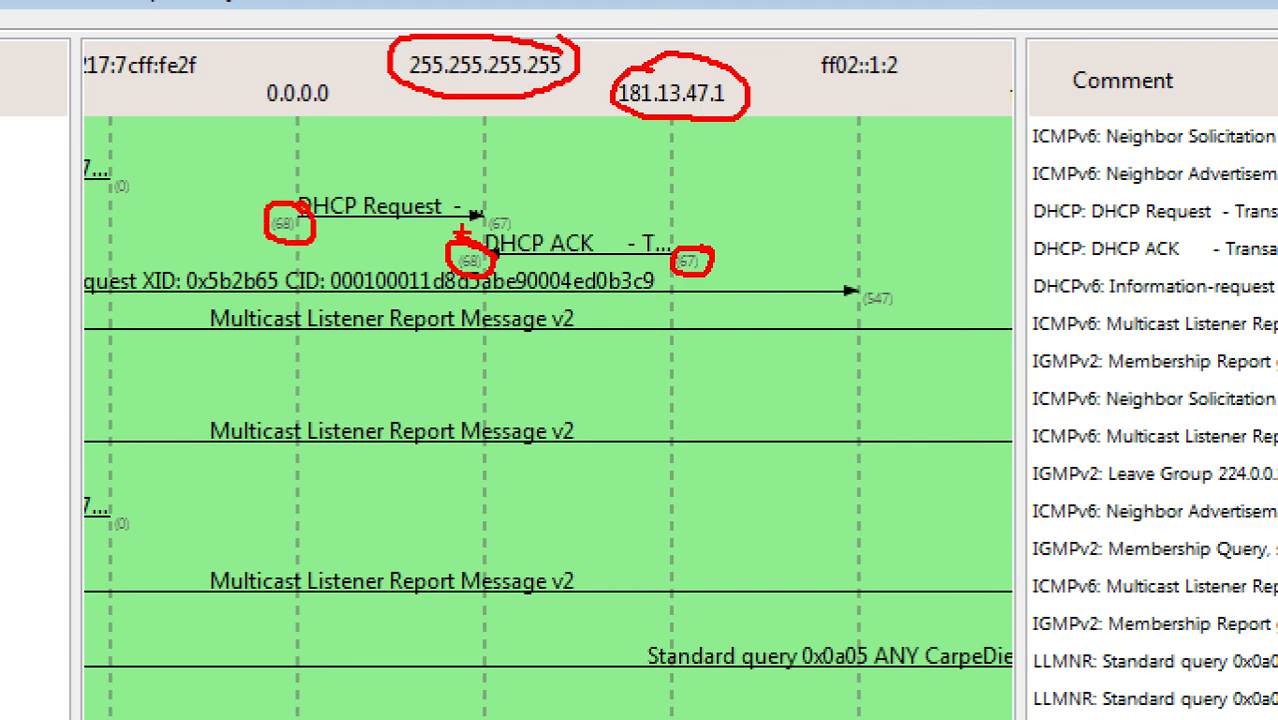
mouse_move(540, 212)
mouse_down()
mouse_move(500, 195)
mouse_move(495, 240)
mouse_move(505, 190)
mouse_up()
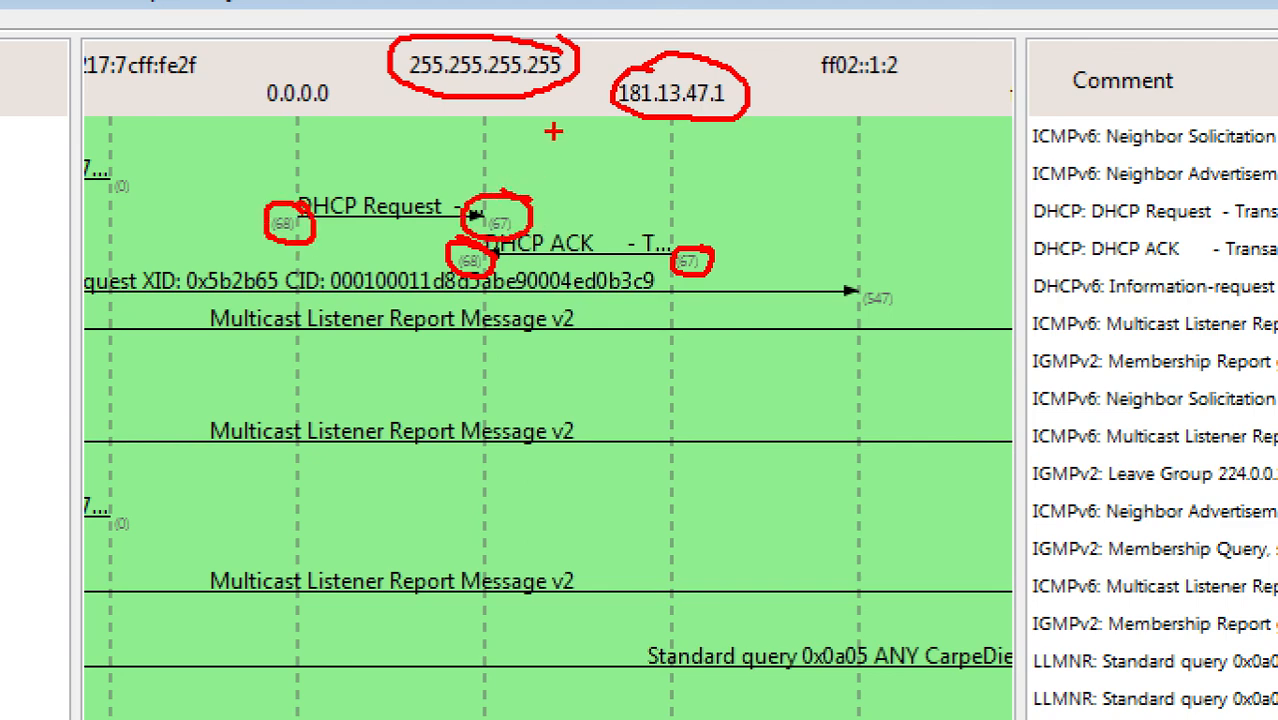
key(Escape)
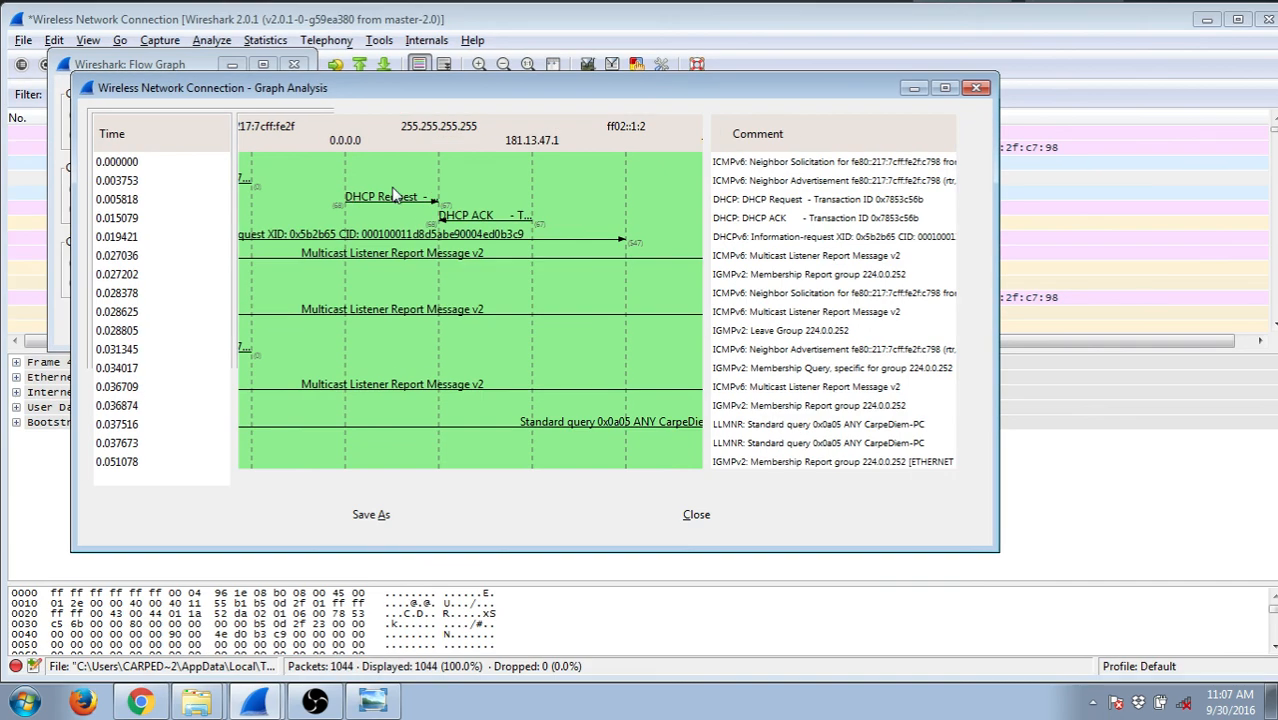